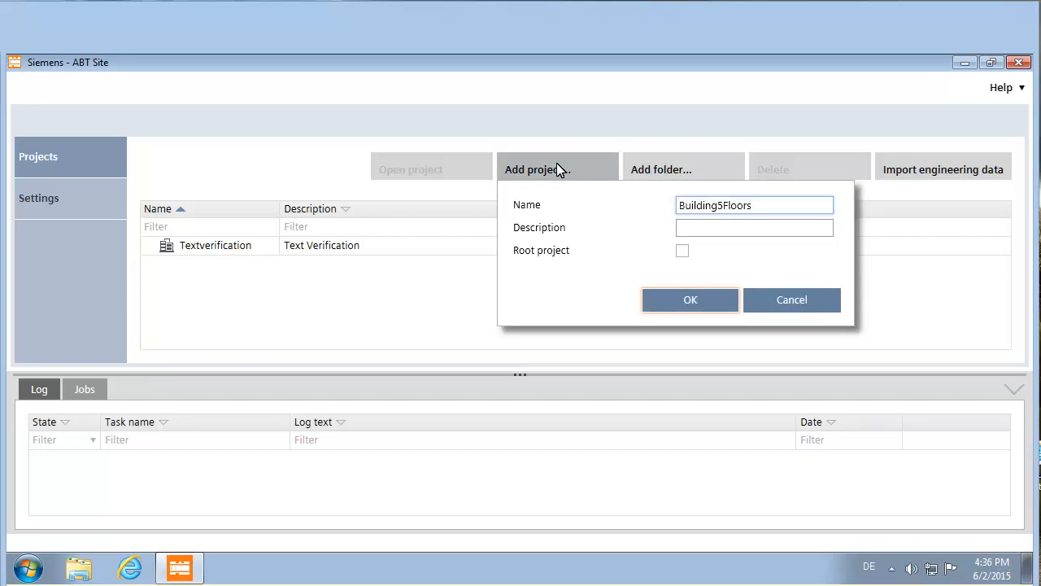
# - Create the Building5Floors project with description 'Building with 5 Floors' and open it
pyautogui.click(767, 227)
pyautogui.write('Building with 5 Floors')
pyautogui.click(687, 297)
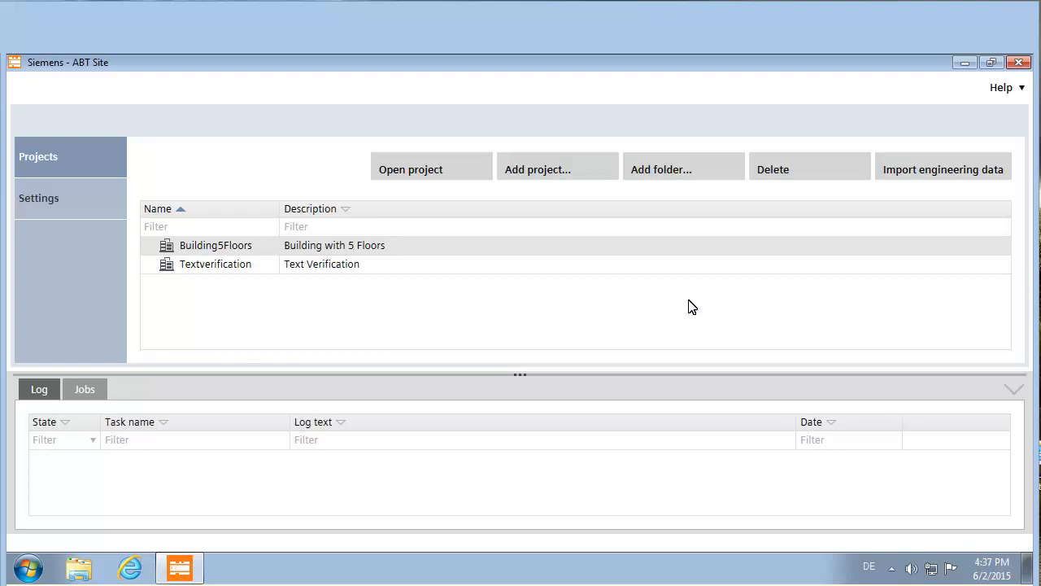
pyautogui.click(391, 169)
pyautogui.click(392, 173)
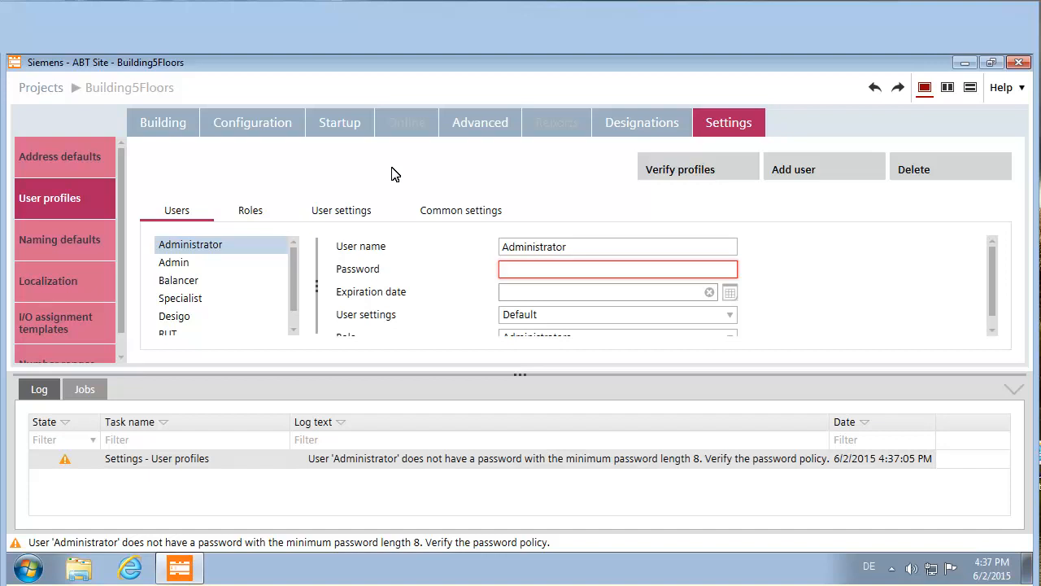
# - Enter a policy-compliant Administrator password and verify the user profiles pass validation
pyautogui.click(567, 270)
pyautogui.write('Admin.01')
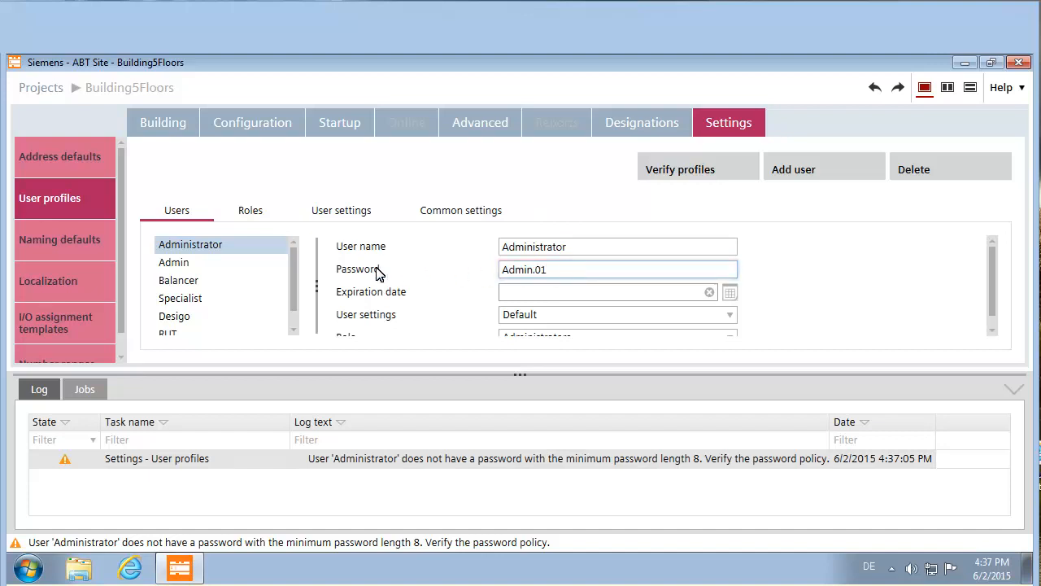
pyautogui.click(183, 267)
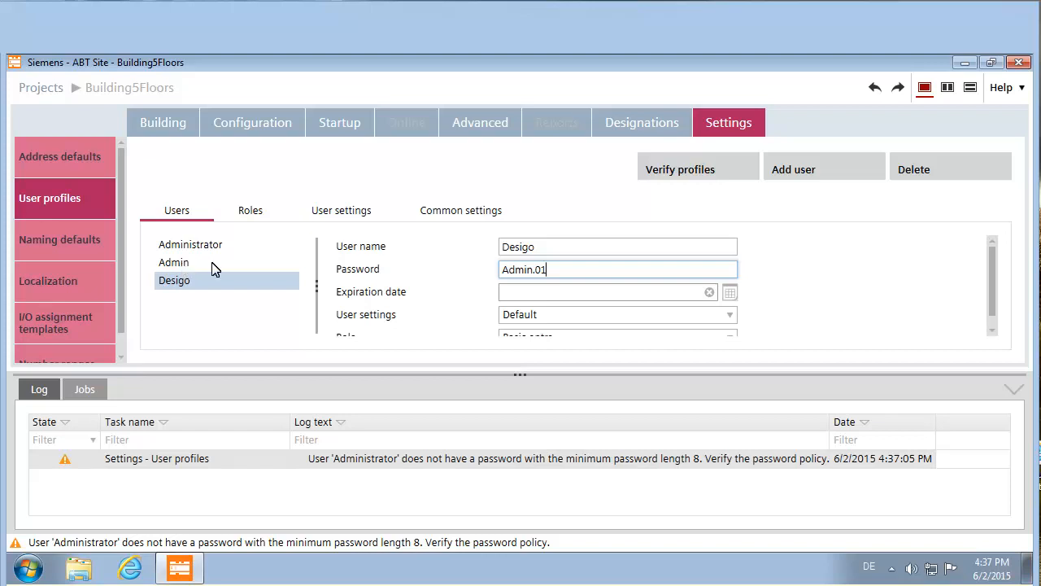
pyautogui.click(687, 164)
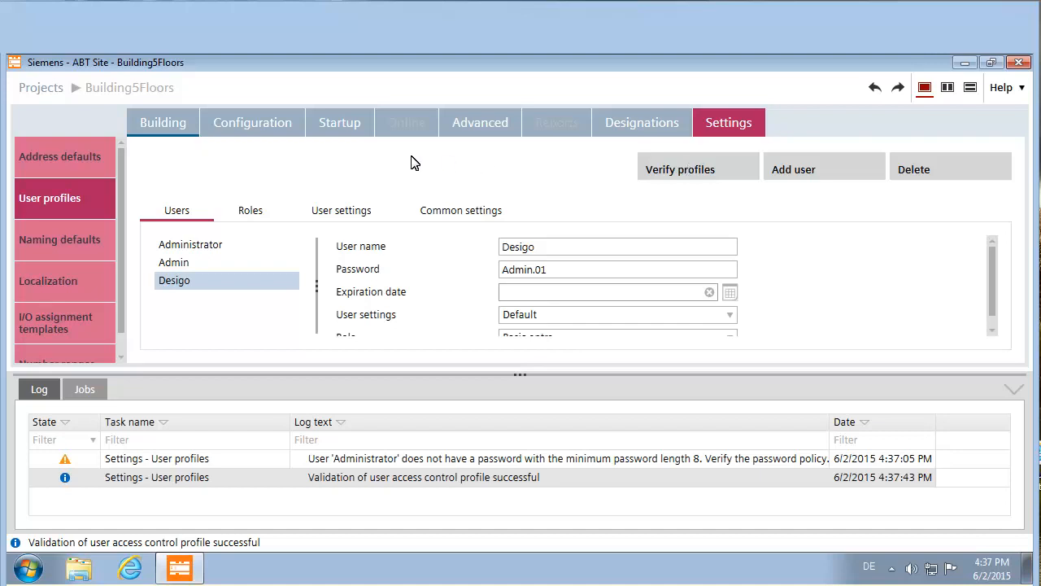
pyautogui.click(252, 123)
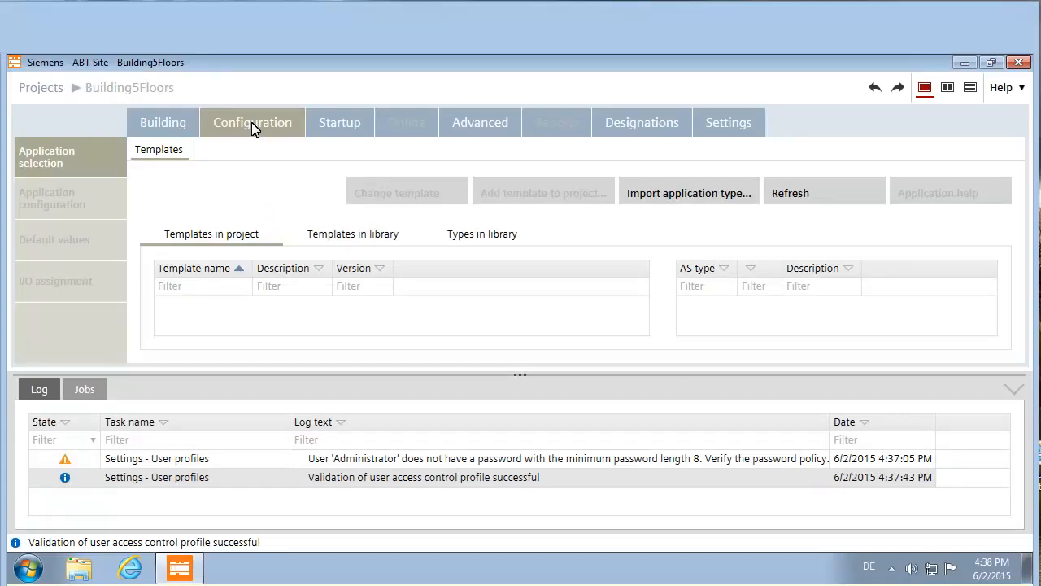
# - Add template OfficeTypeA from library type HvacLgtShd11_A on a DXR2.E10-1 station
pyautogui.click(458, 235)
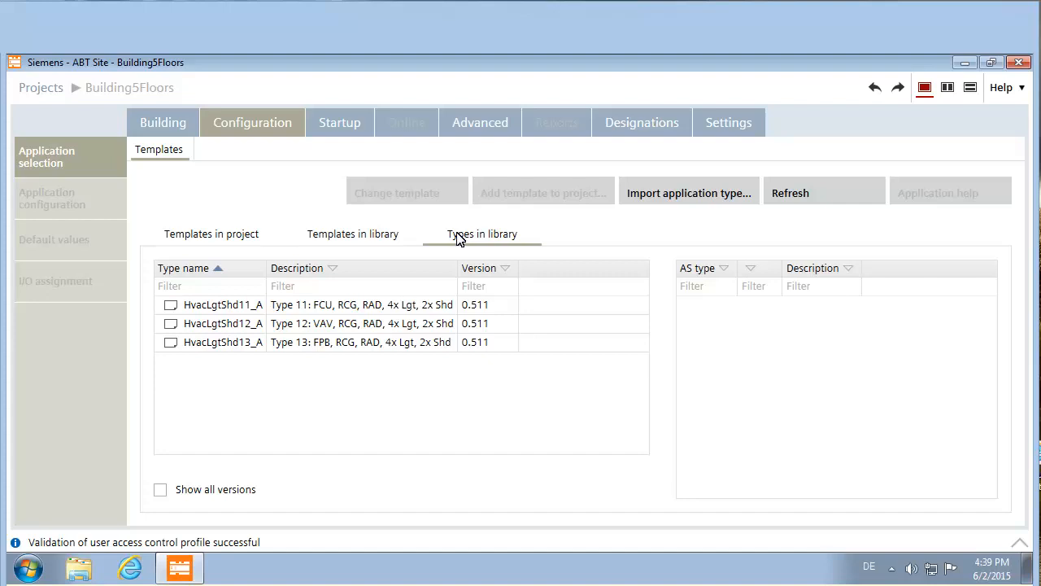
pyautogui.click(301, 305)
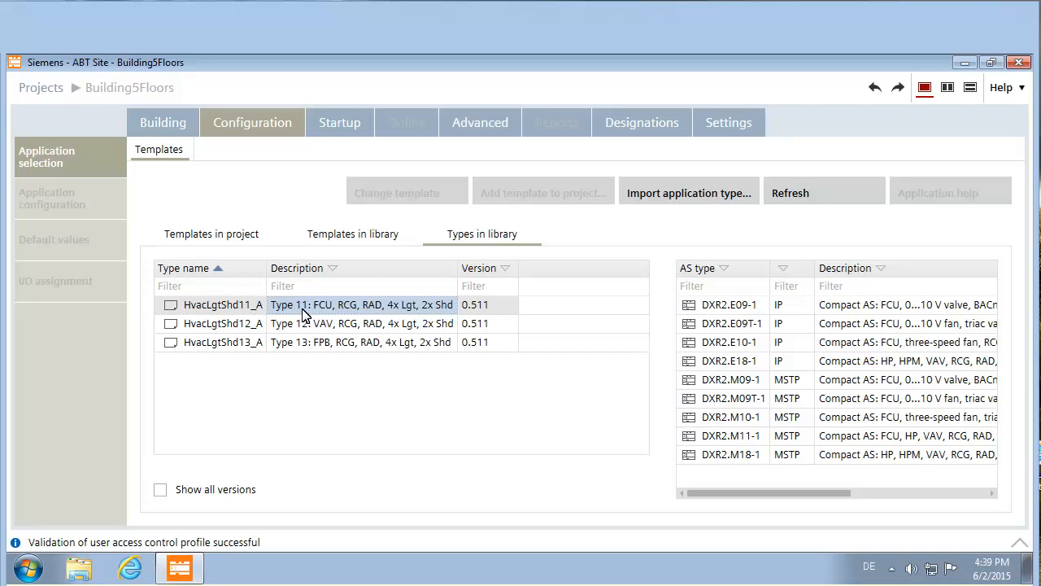
pyautogui.click(716, 342)
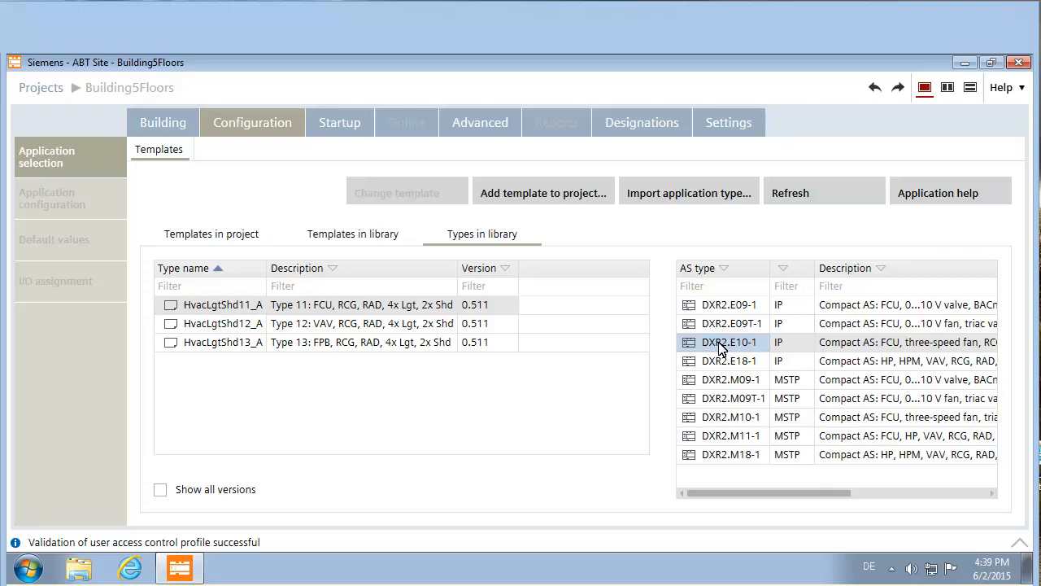
pyautogui.click(532, 195)
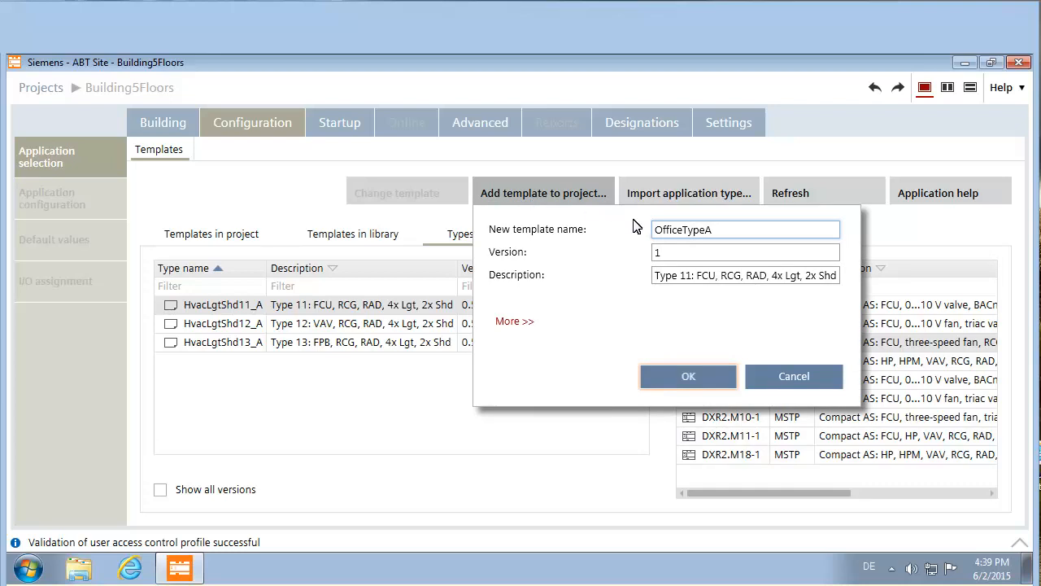
pyautogui.click(701, 378)
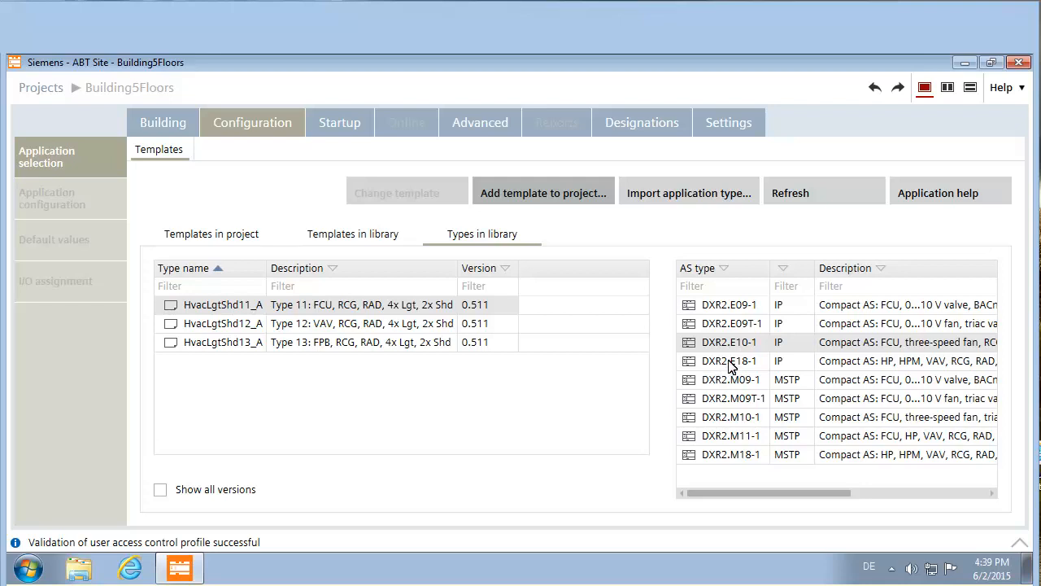
pyautogui.click(744, 271)
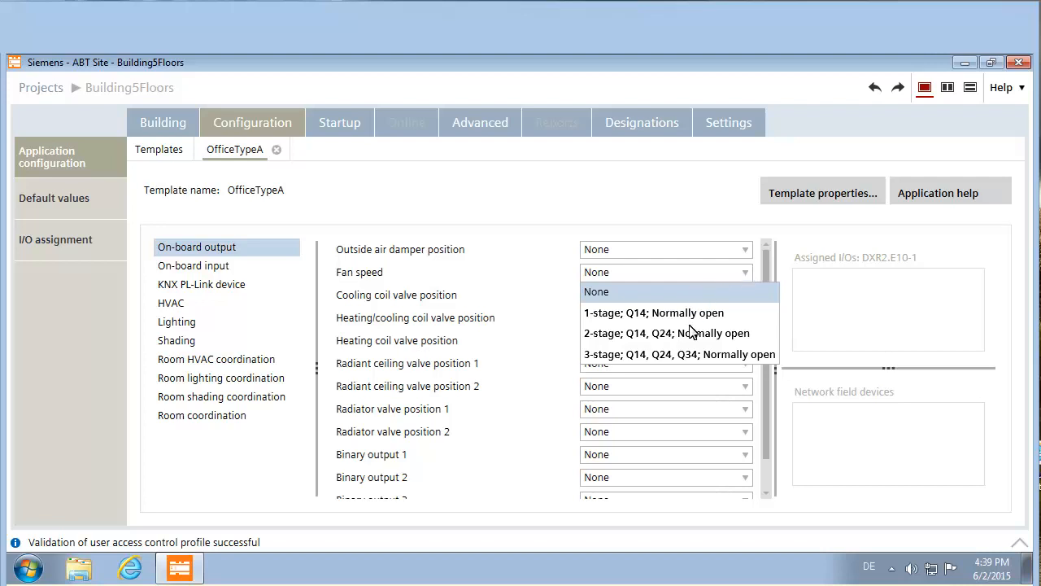
# - Set fan speed to 3-stage and both cooling and heating coil valves to Water 3-position
pyautogui.click(689, 356)
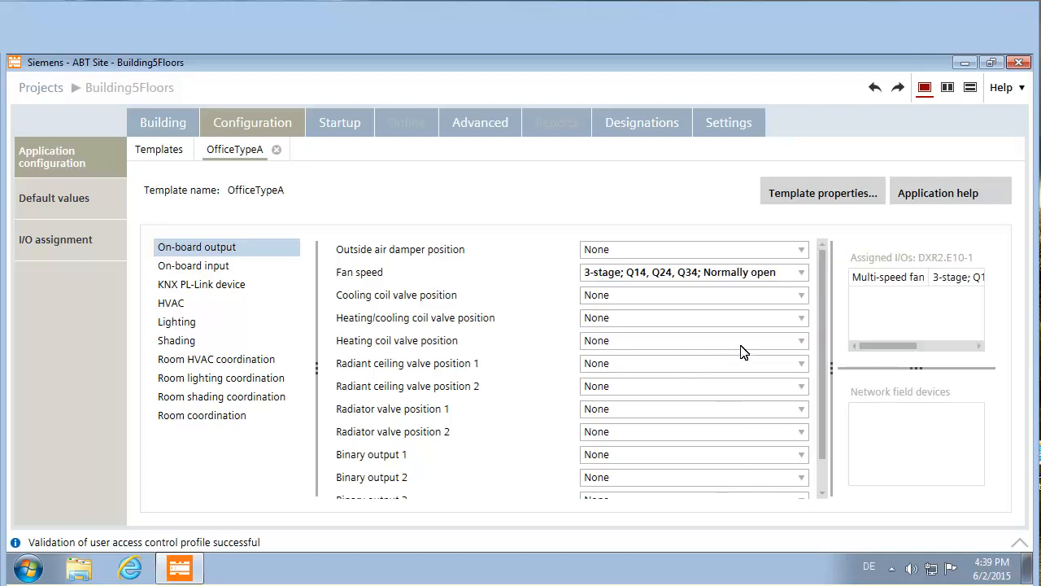
pyautogui.click(802, 297)
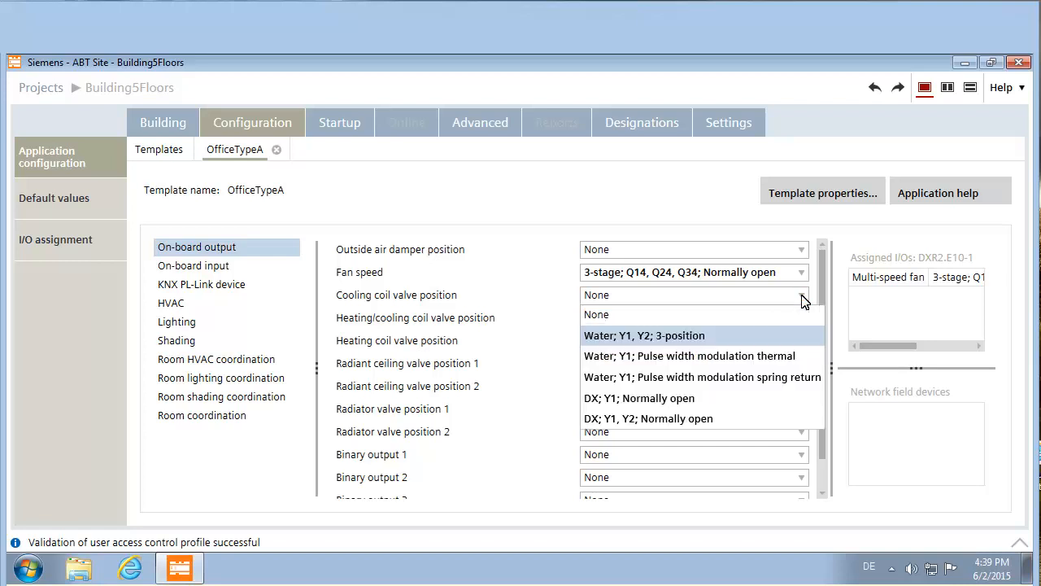
pyautogui.click(672, 336)
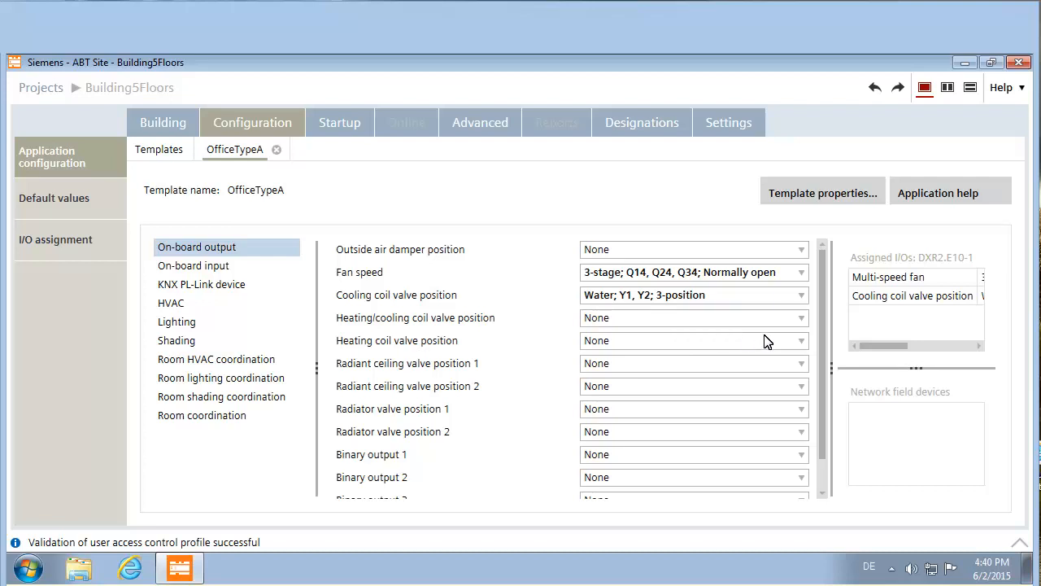
pyautogui.click(802, 343)
pyautogui.click(665, 380)
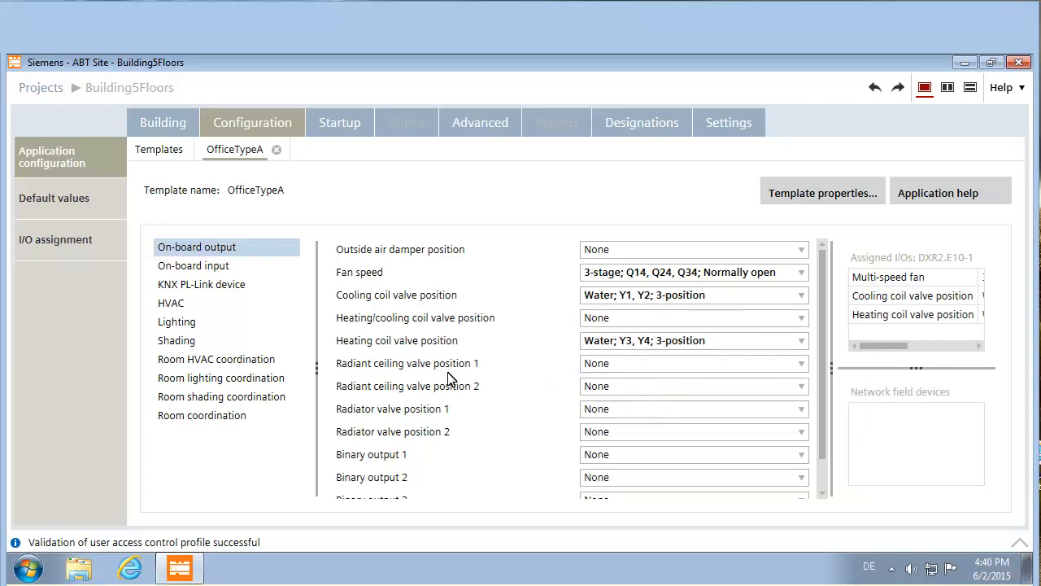
pyautogui.click(194, 284)
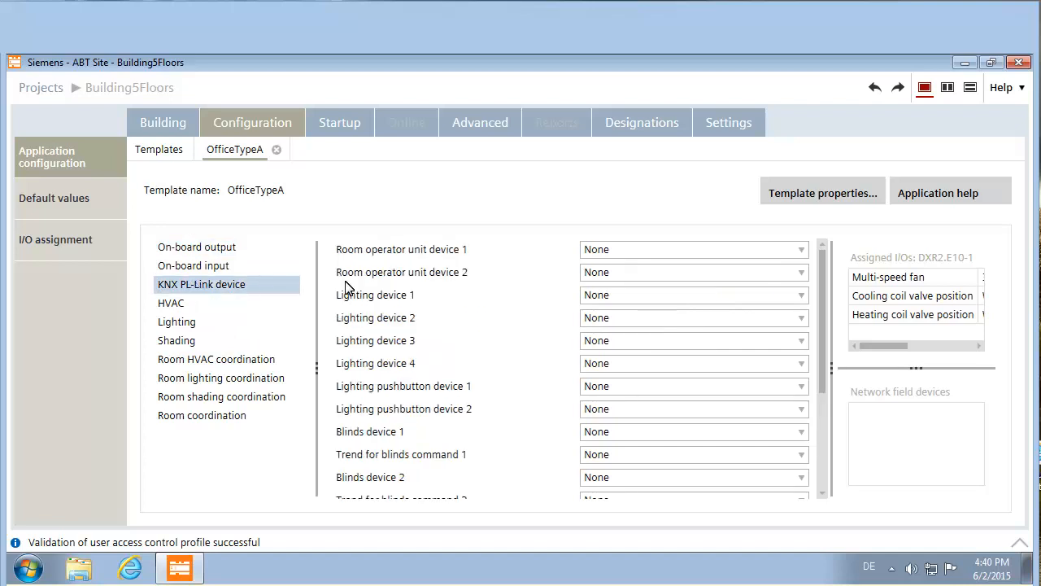
# - Set room operator unit device 1 to QMX3.P34 General HVAC
pyautogui.click(801, 250)
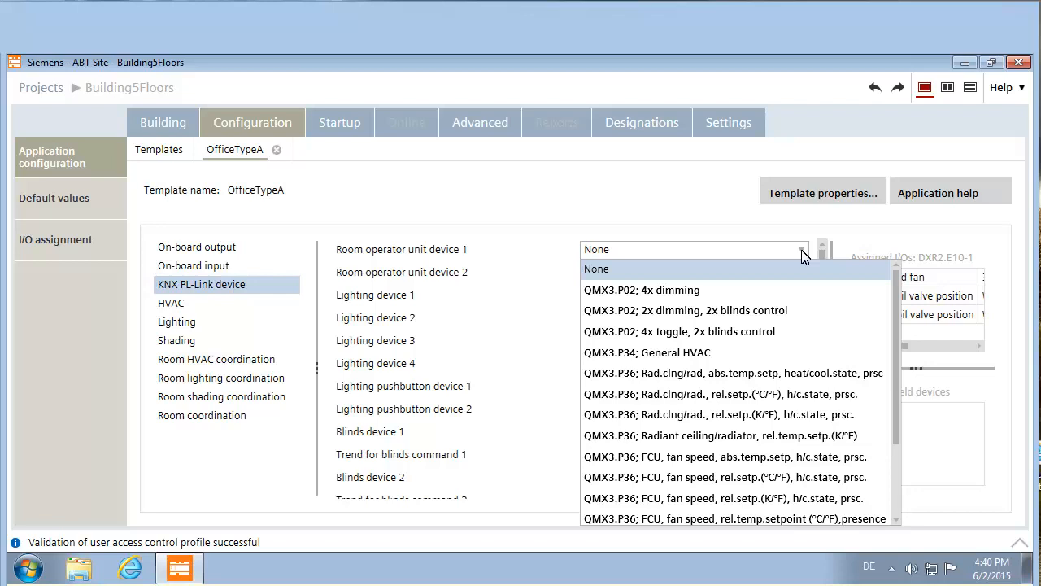
pyautogui.click(660, 352)
pyautogui.click(663, 358)
pyautogui.scroll(-5, 821, 488)
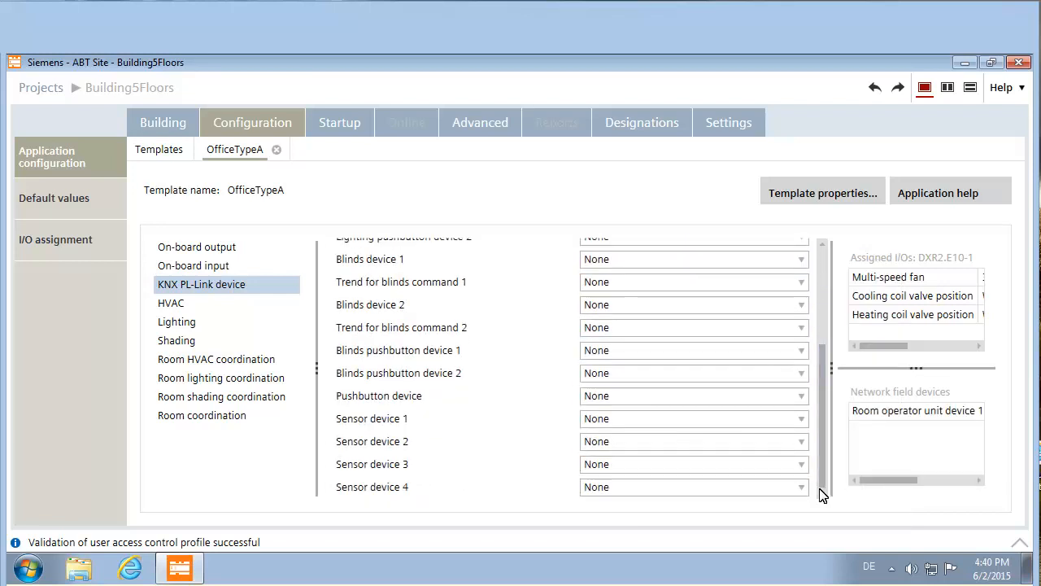
# - Make Sensor devices 1 and 2 UP 258D12 presence detectors
pyautogui.click(802, 418)
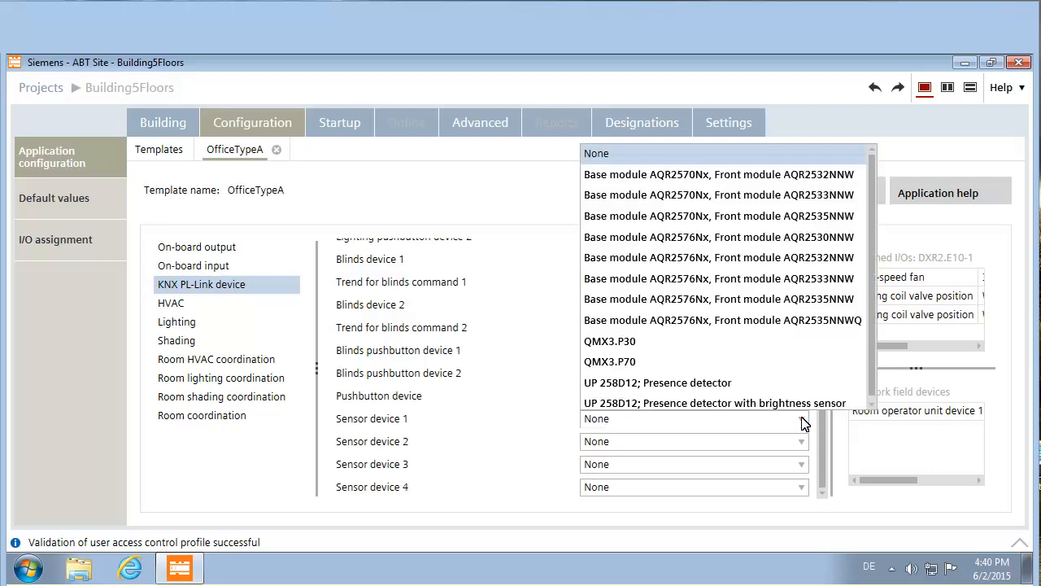
pyautogui.click(712, 385)
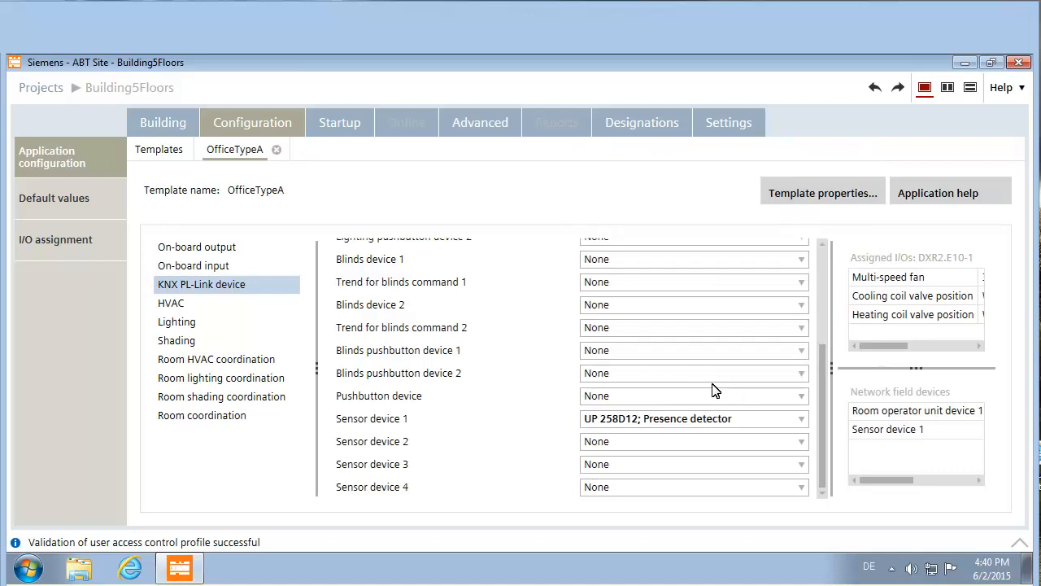
pyautogui.click(800, 442)
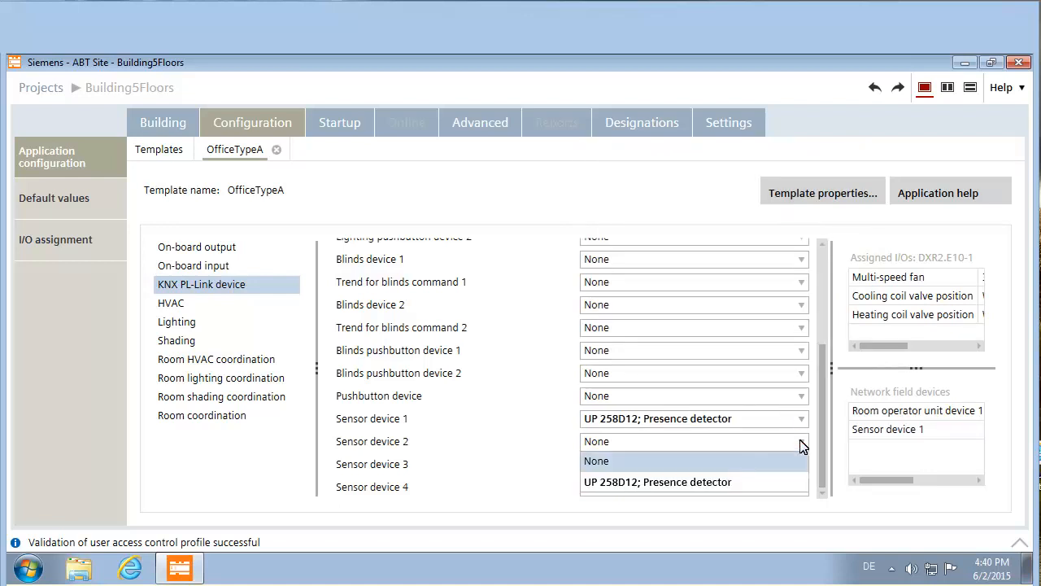
pyautogui.click(668, 483)
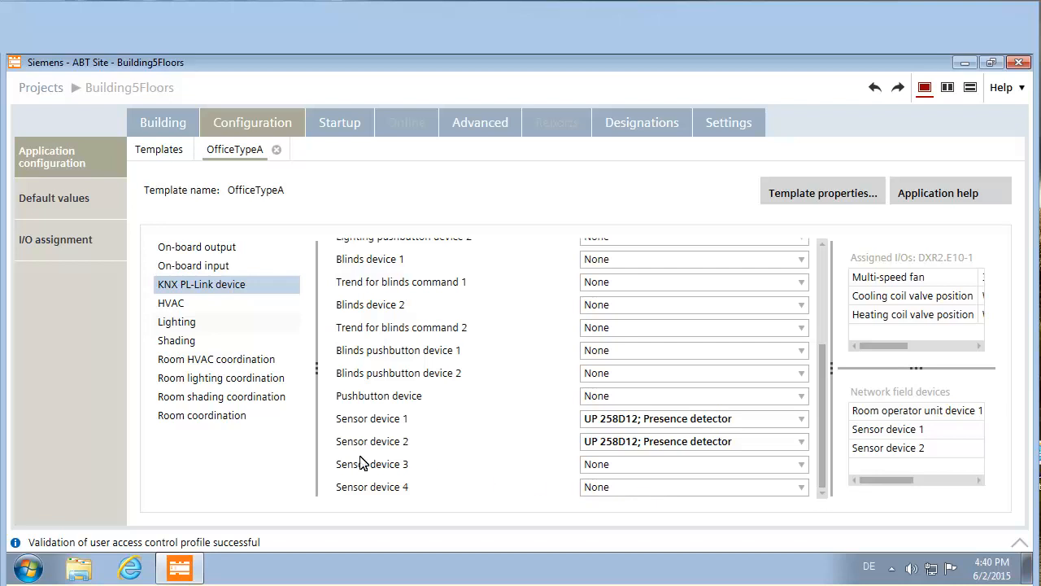
pyautogui.click(176, 303)
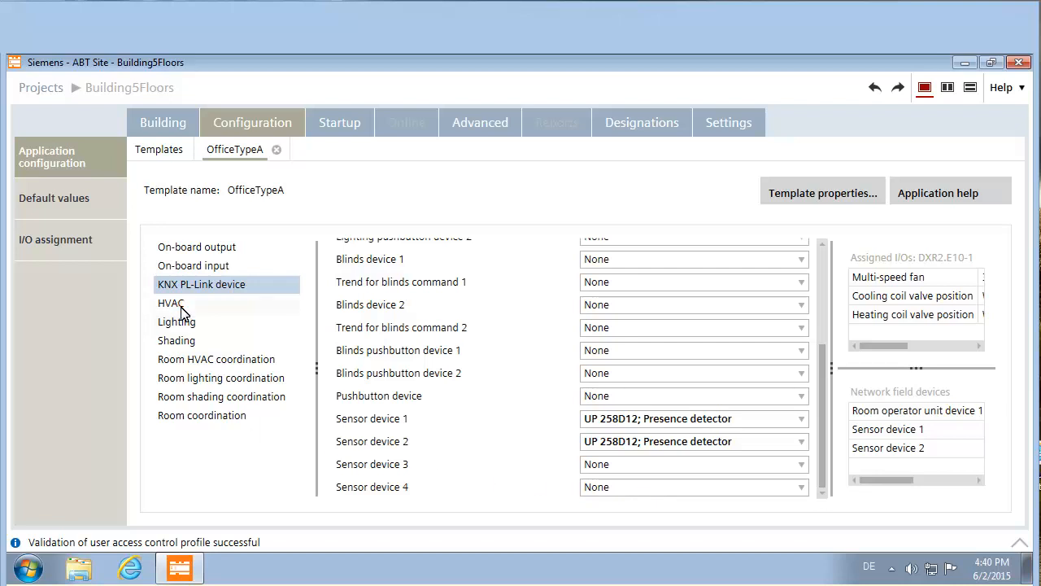
# - Set 'Trend for room temperature' to Active under Room HVAC coordination
pyautogui.click(197, 361)
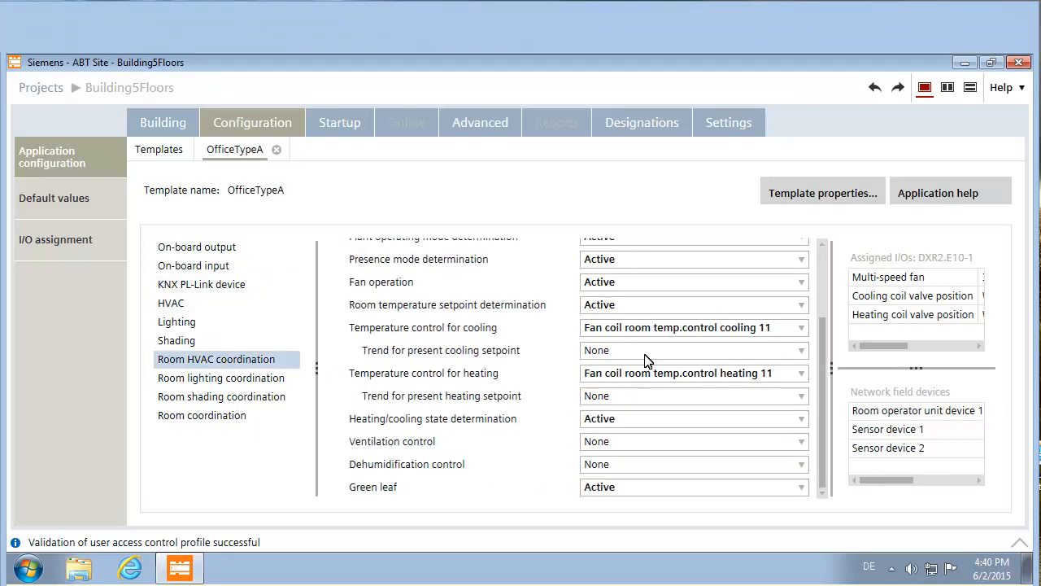
pyautogui.moveTo(823, 332); pyautogui.dragTo(828, 265)
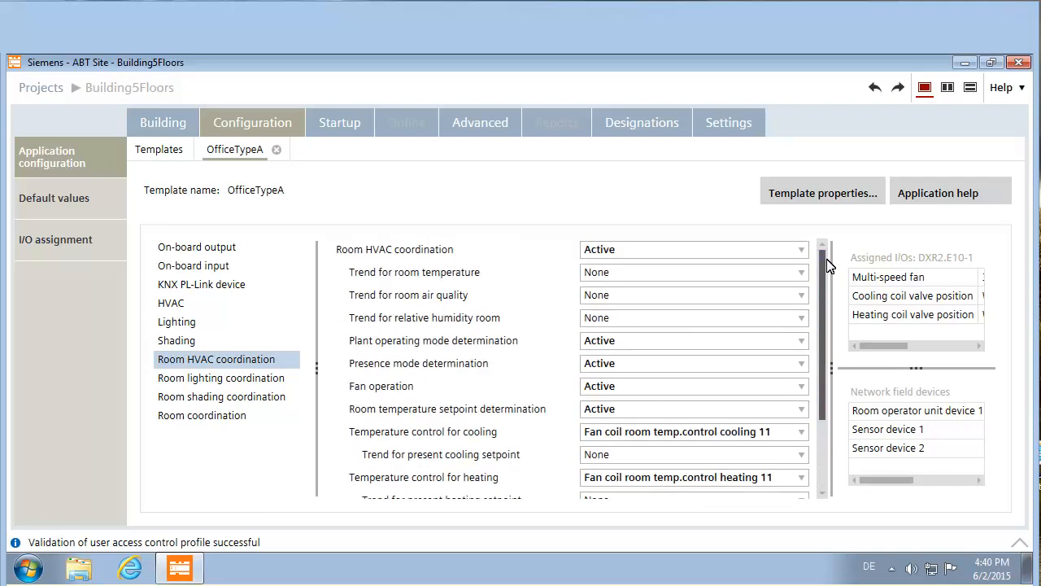
pyautogui.click(802, 271)
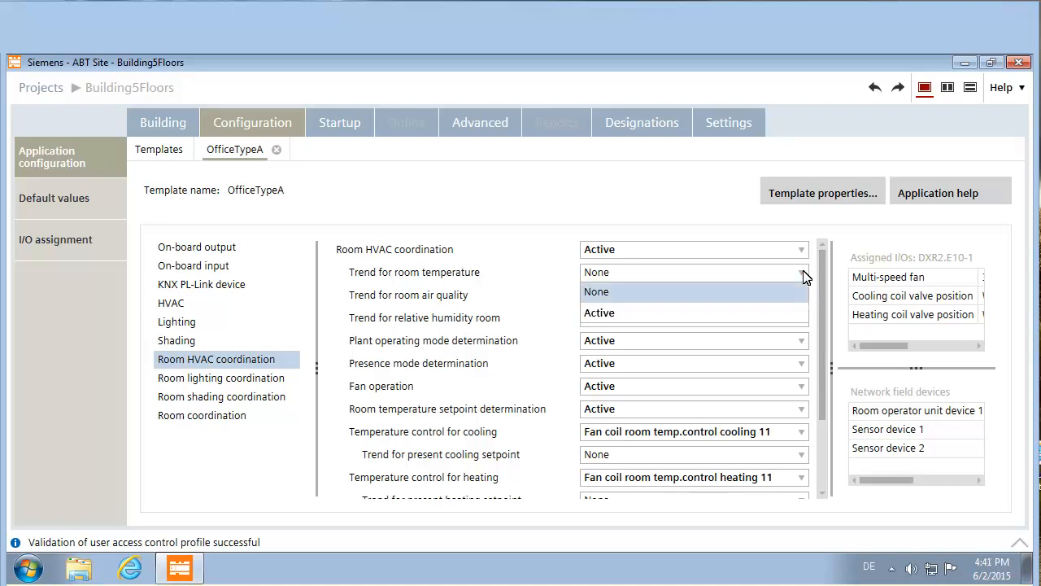
pyautogui.click(637, 316)
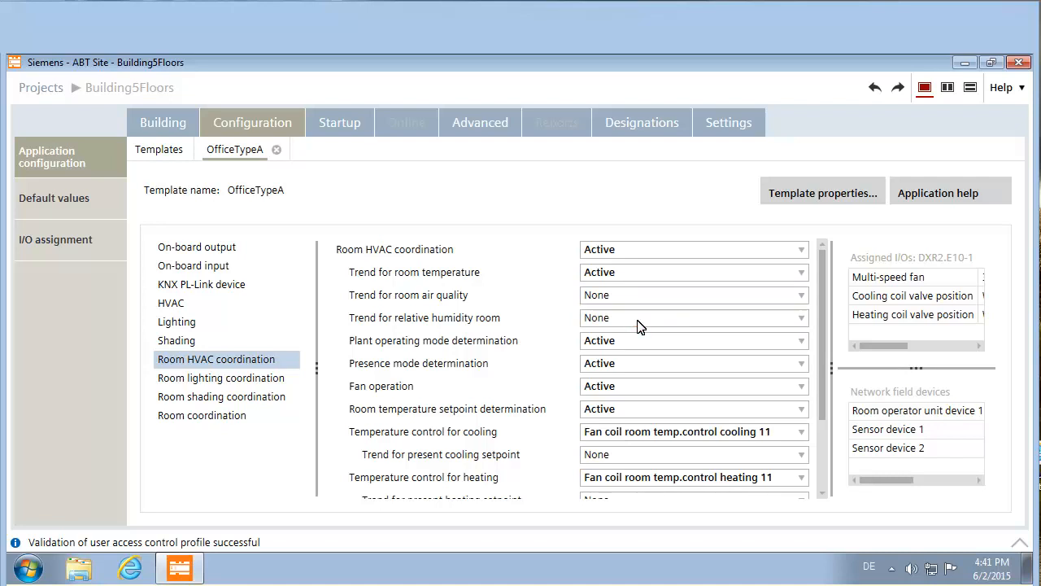
pyautogui.click(158, 151)
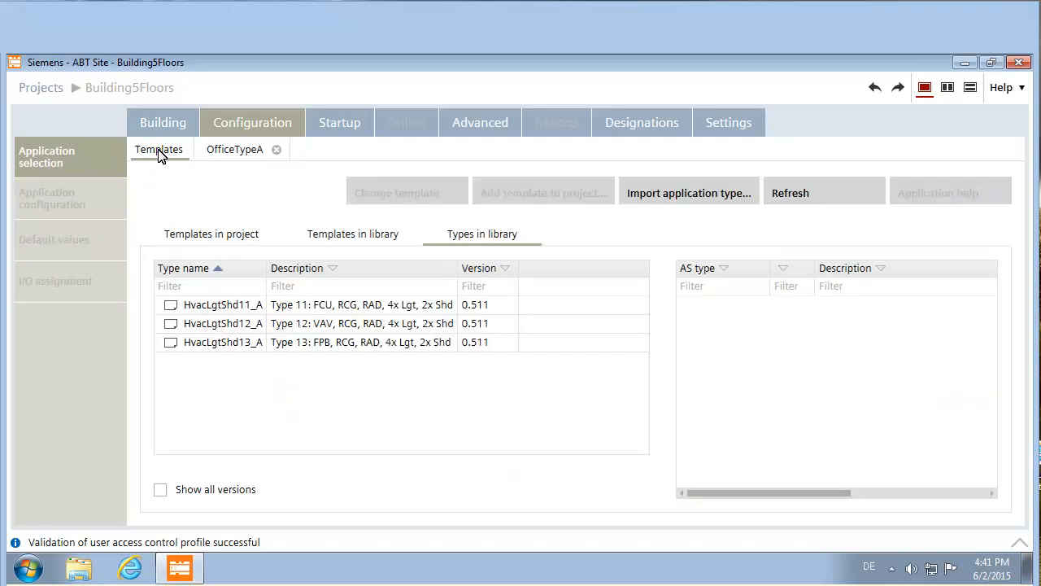
# - Copy the OfficeTypeA template into a new template named OfficeTypeB
pyautogui.click(195, 233)
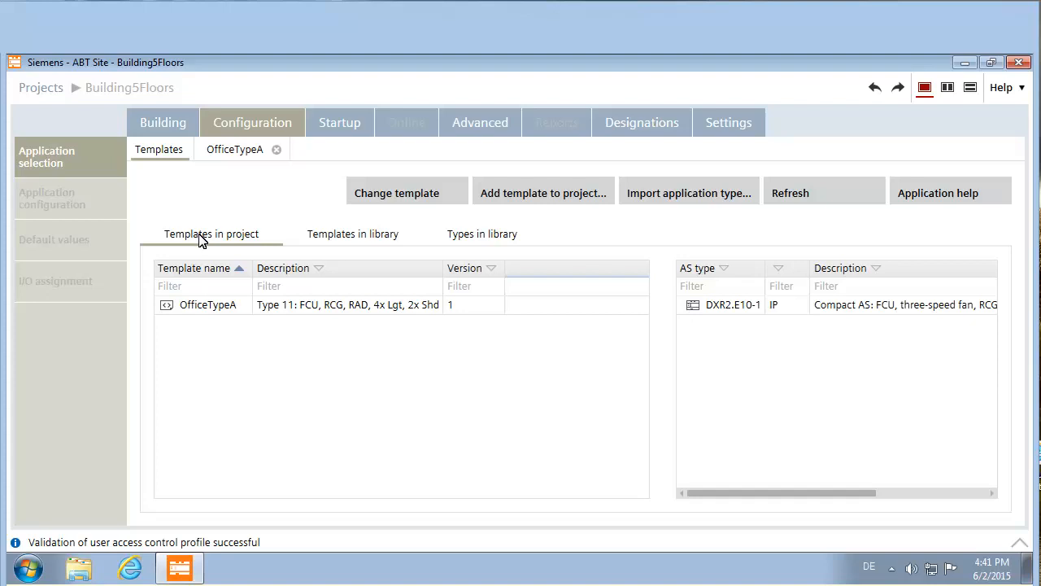
pyautogui.click(208, 308)
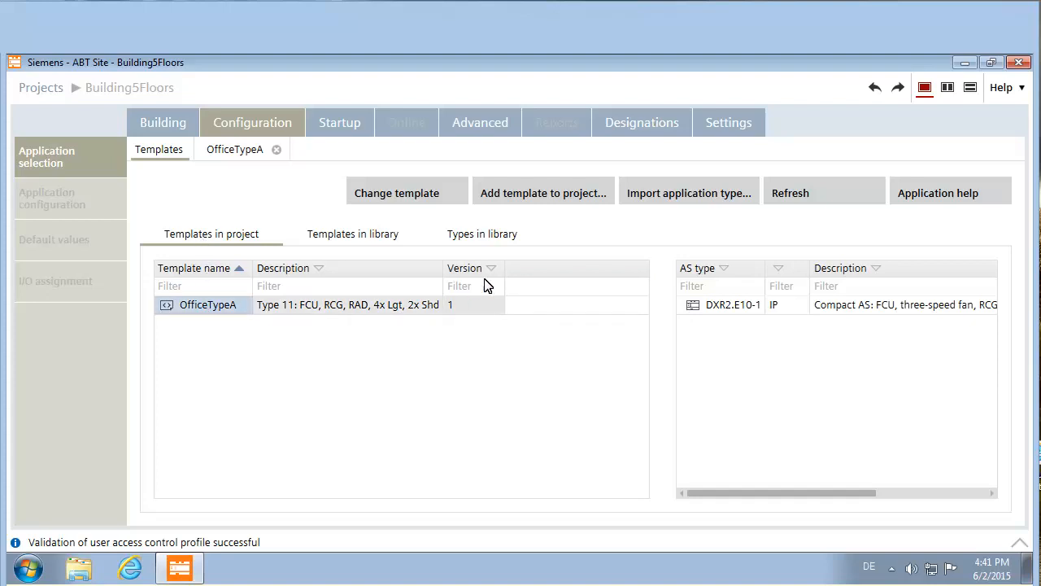
pyautogui.click(560, 200)
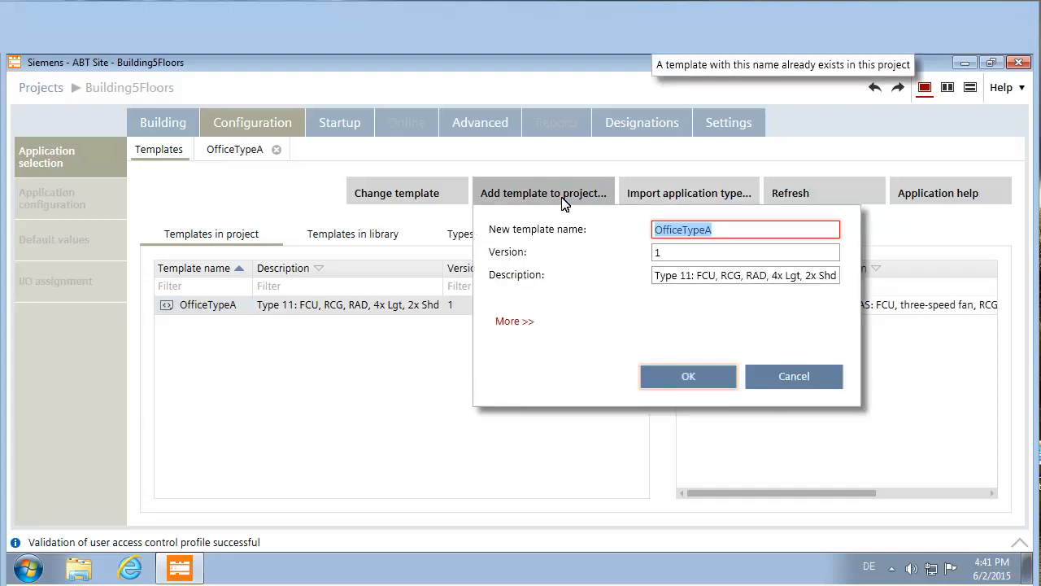
pyautogui.click(729, 230)
pyautogui.write('OfficeTypeB')
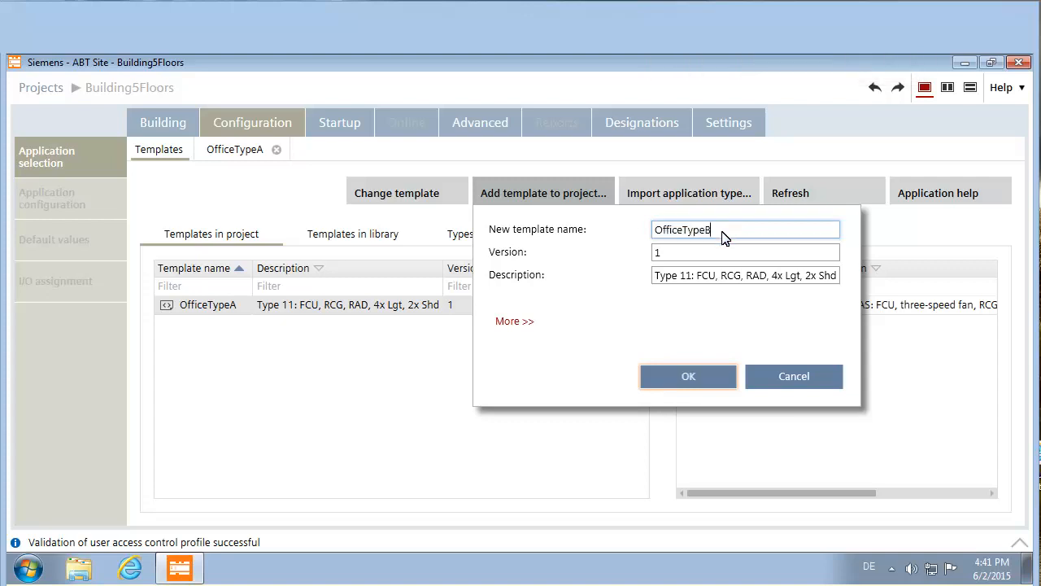
pyautogui.click(707, 379)
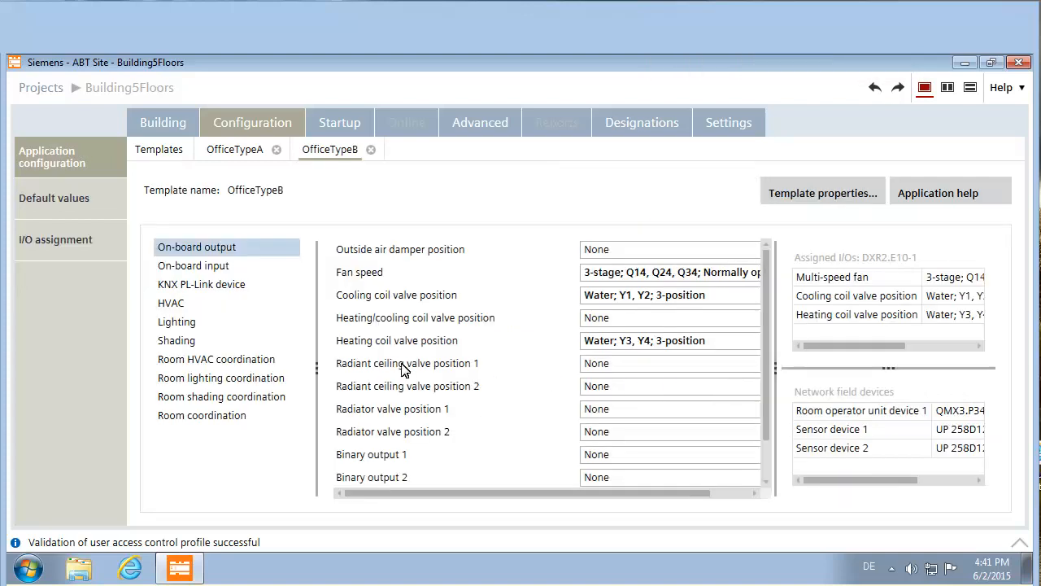
# - Set OfficeTypeB's KNX PL-Link Sensor device 2 to None
pyautogui.click(231, 288)
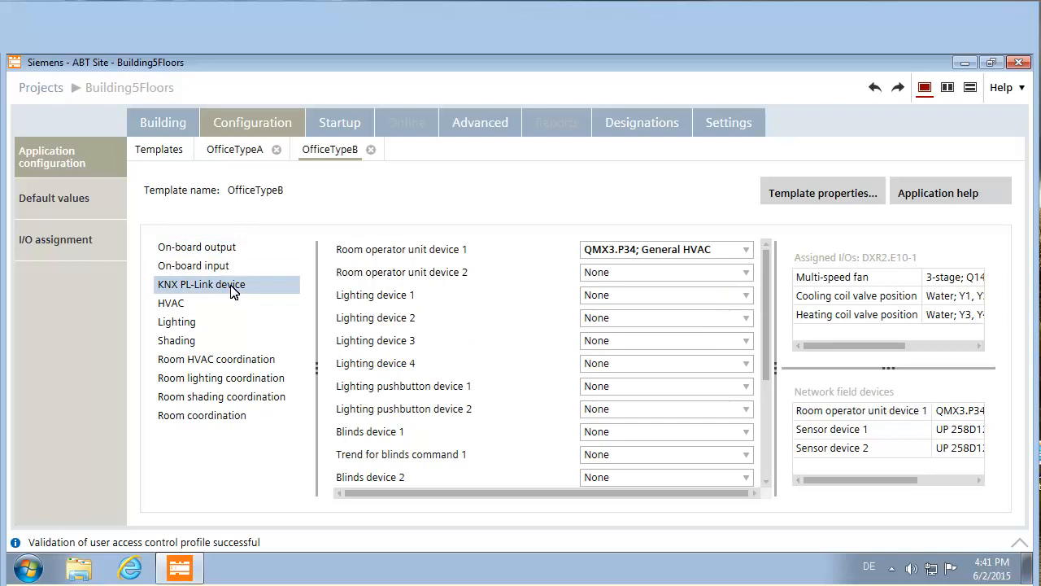
pyautogui.click(766, 383)
pyautogui.moveTo(767, 382); pyautogui.dragTo(763, 441)
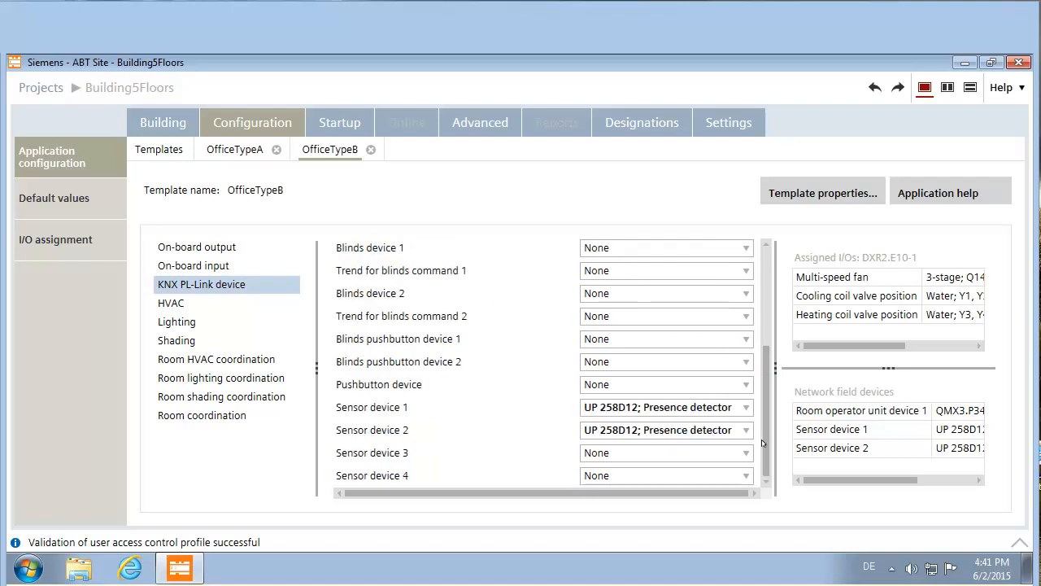
pyautogui.click(747, 429)
pyautogui.click(675, 450)
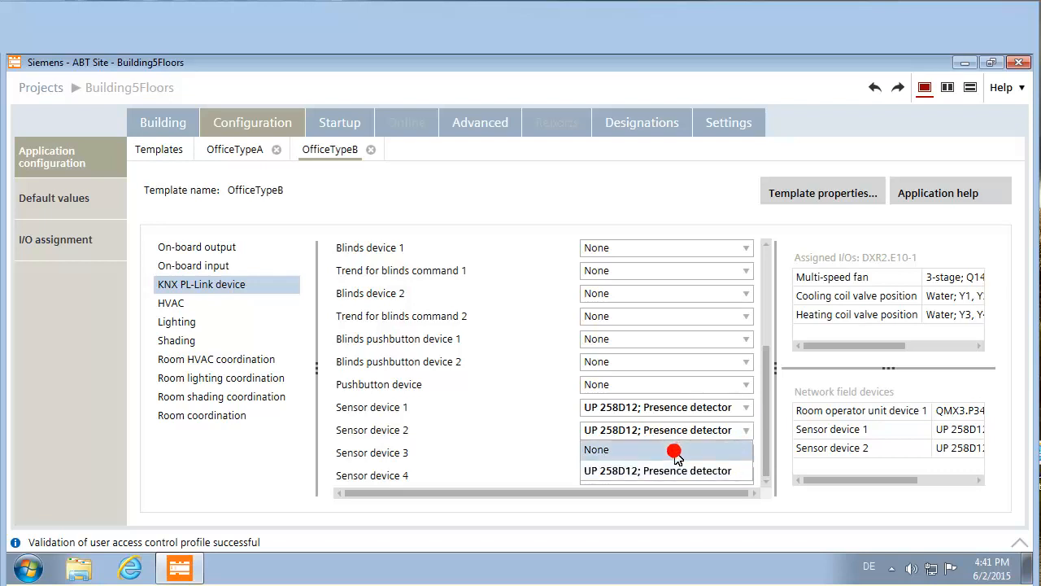
pyautogui.click(171, 151)
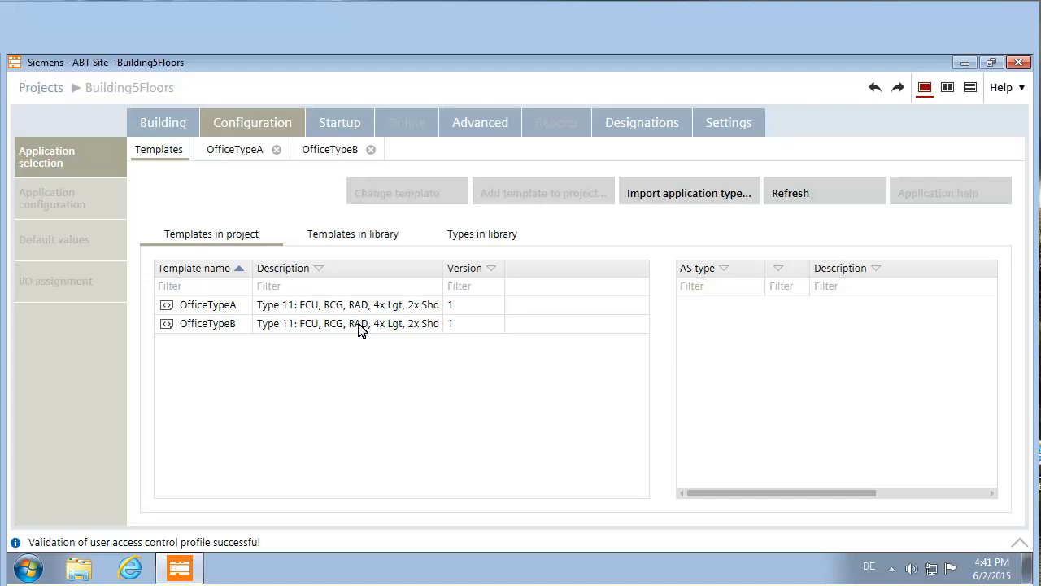
# - Add a new building B_1 on the Building structure page
pyautogui.click(168, 123)
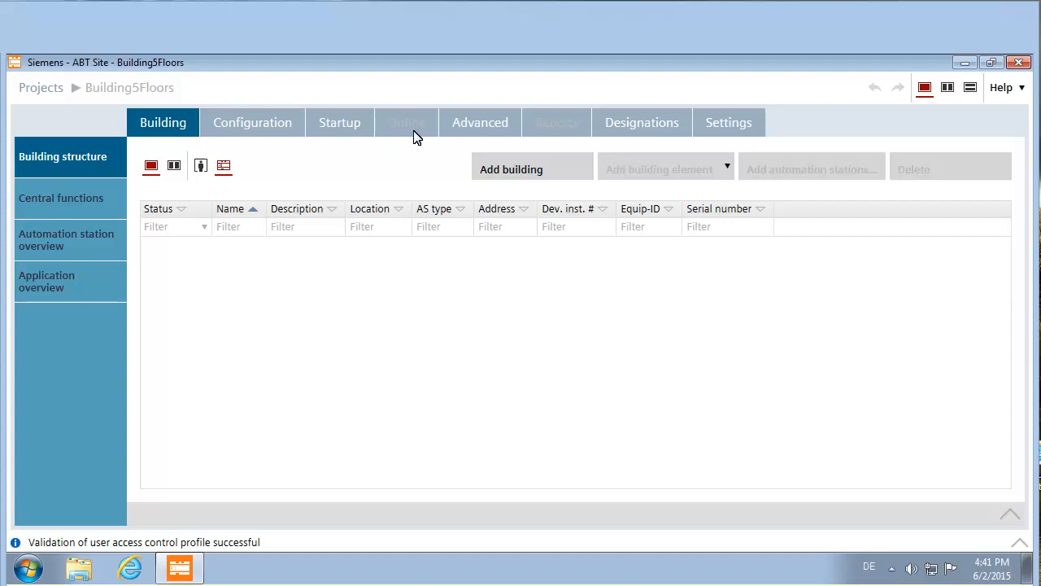
pyautogui.click(511, 168)
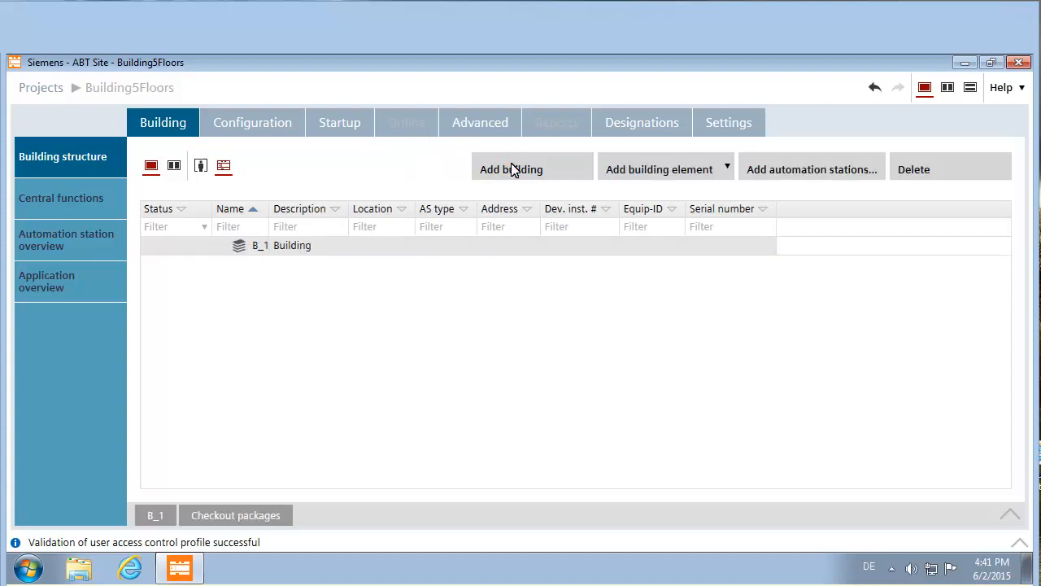
pyautogui.click(258, 249)
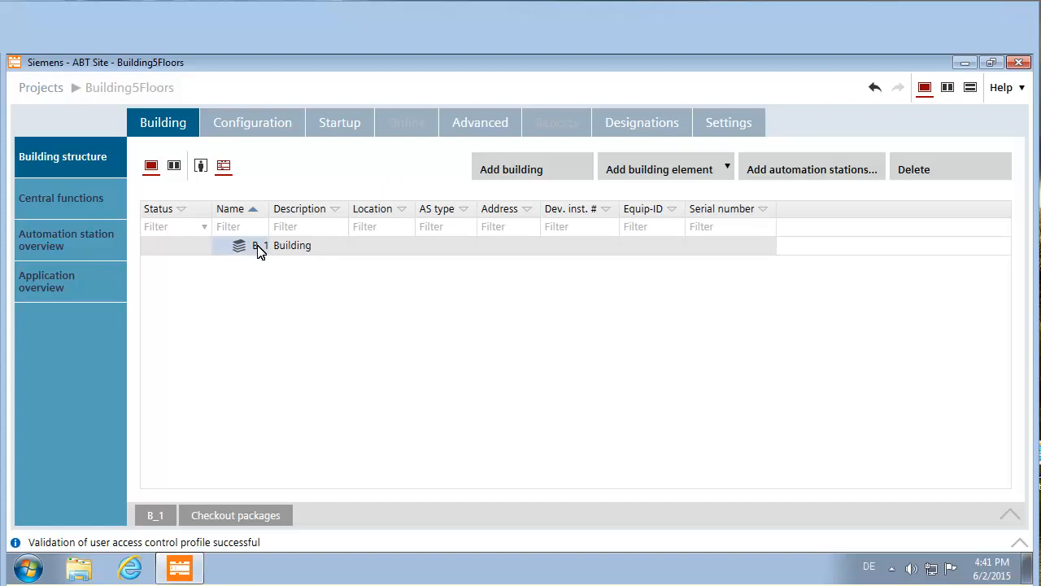
# - Add 5 building elements under B_1, creating floors Flr_1 through Flr_5
pyautogui.click(728, 166)
pyautogui.click(721, 195)
pyautogui.write('5')
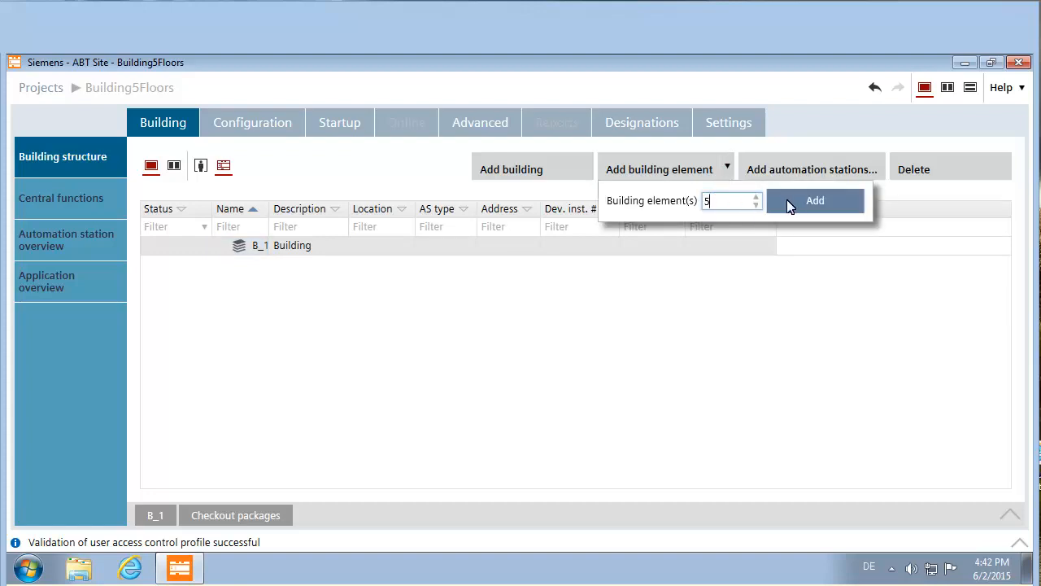
pyautogui.click(831, 207)
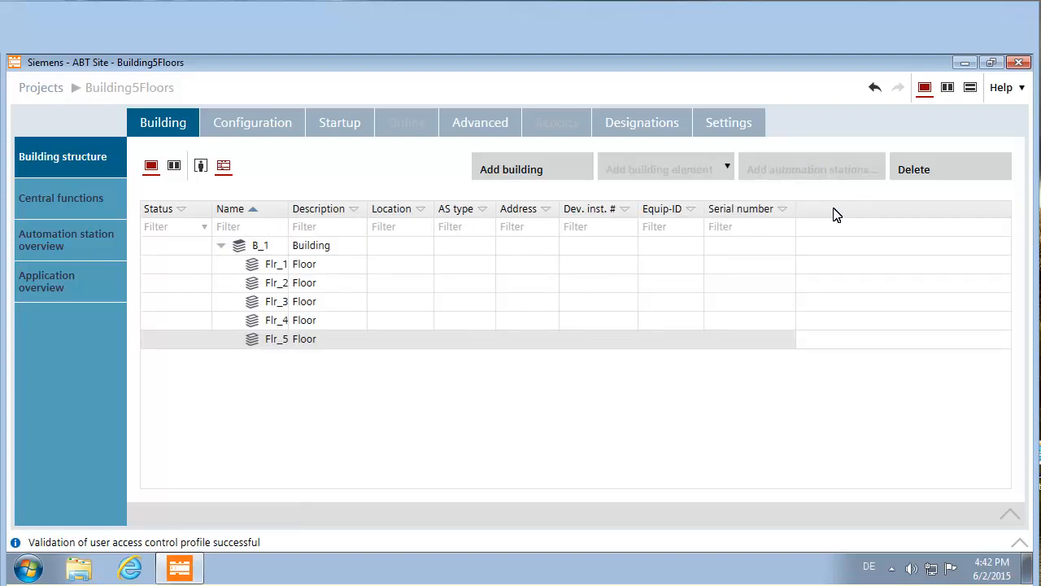
pyautogui.click(277, 264)
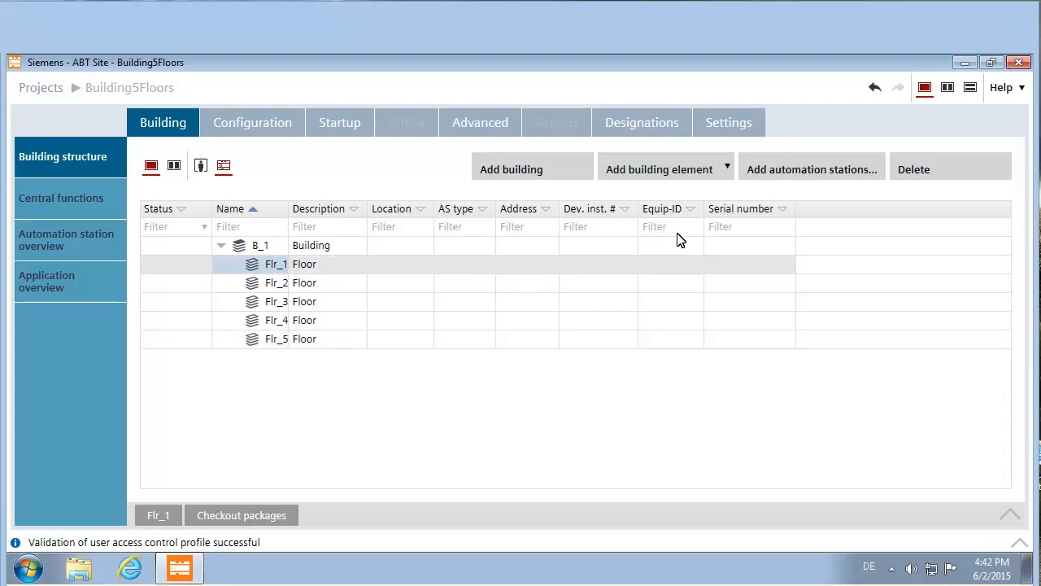
# - Add five automation stations from the OfficeTypeA template to floor Flr_1
pyautogui.click(788, 167)
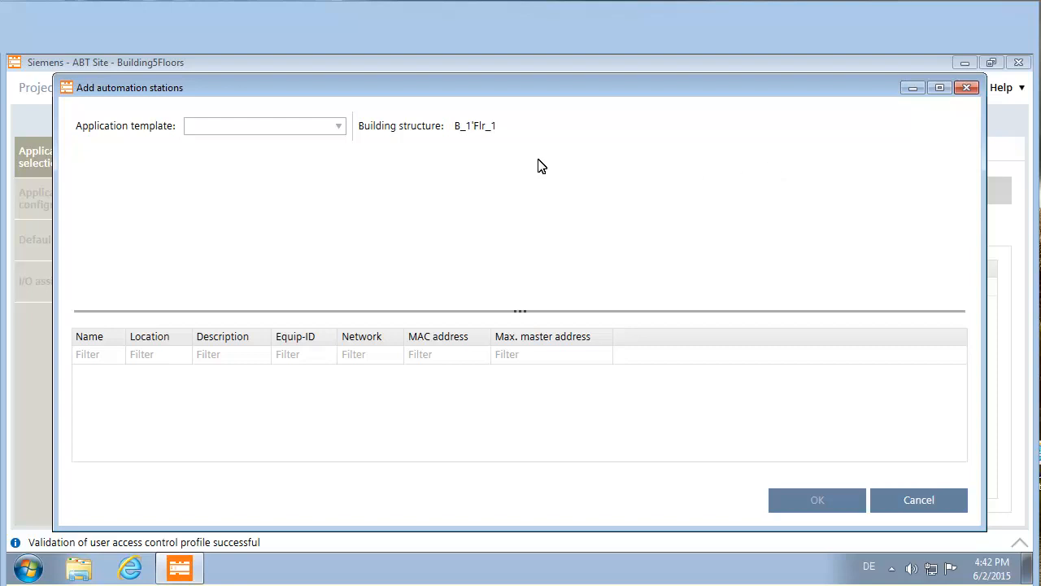
pyautogui.click(338, 127)
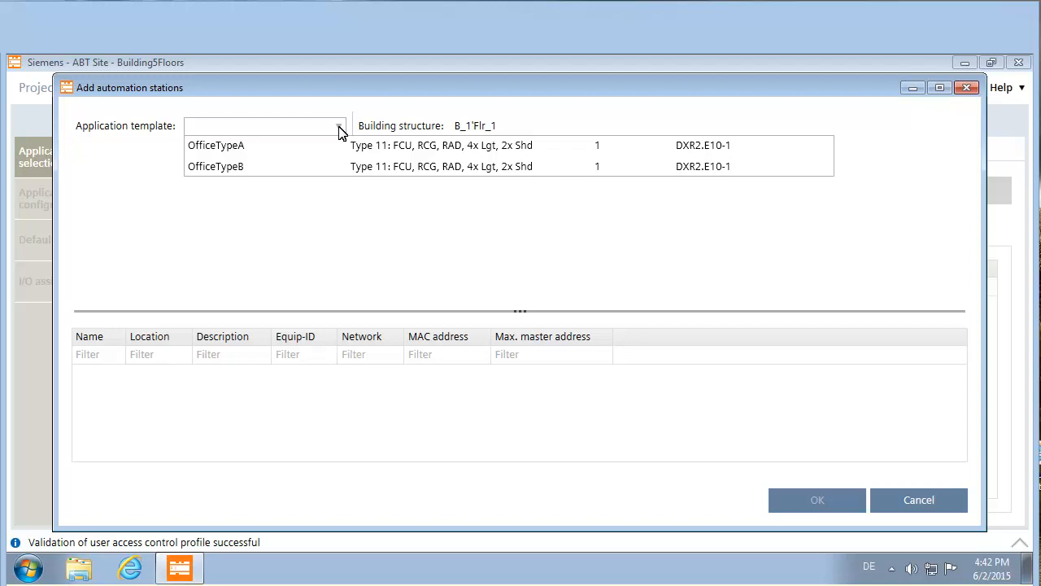
pyautogui.click(301, 144)
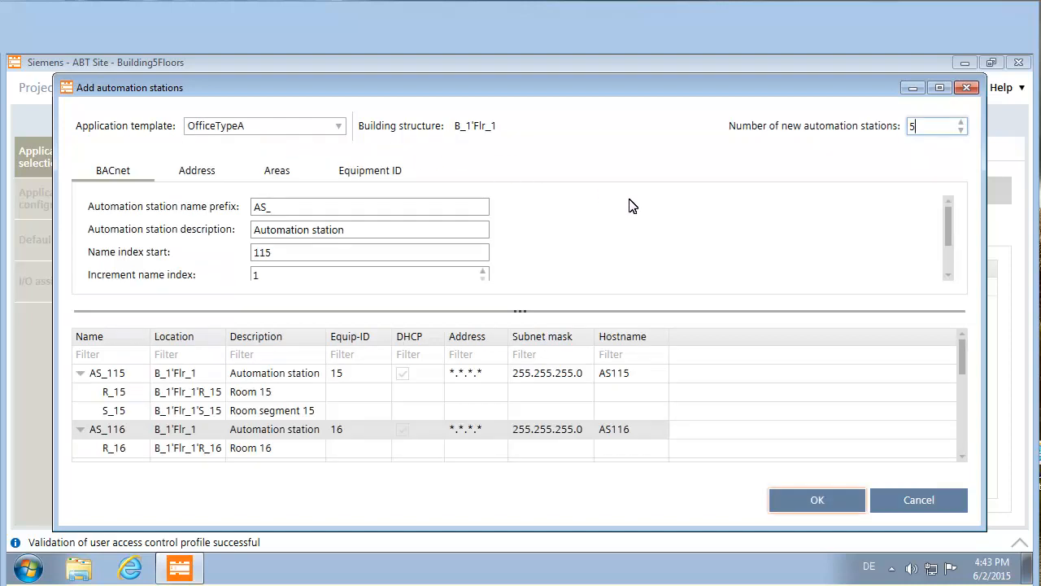
pyautogui.click(813, 499)
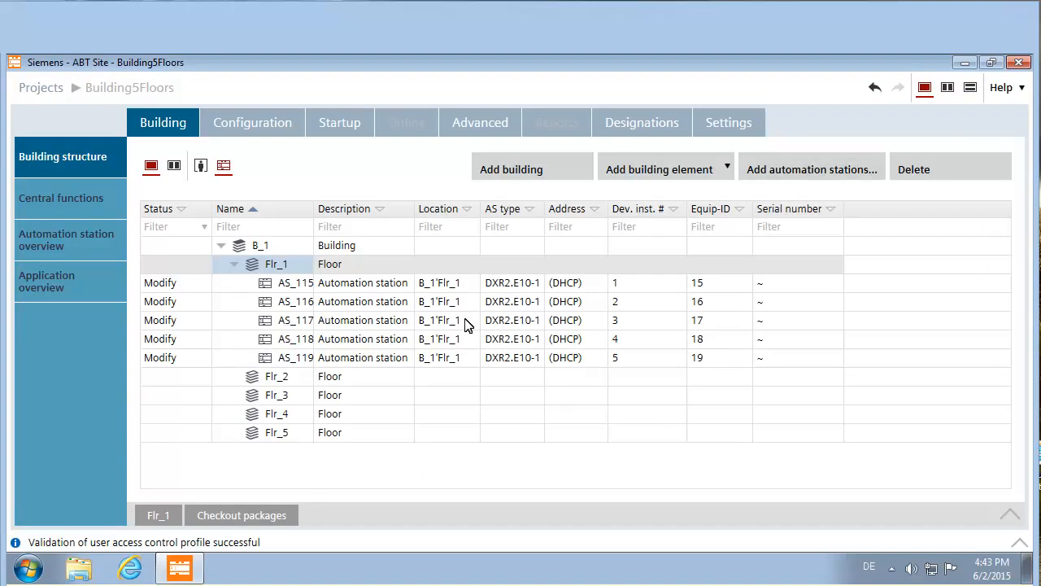
# - Add OfficeTypeB automation stations to Flr_1, then return to the Building view
pyautogui.click(788, 173)
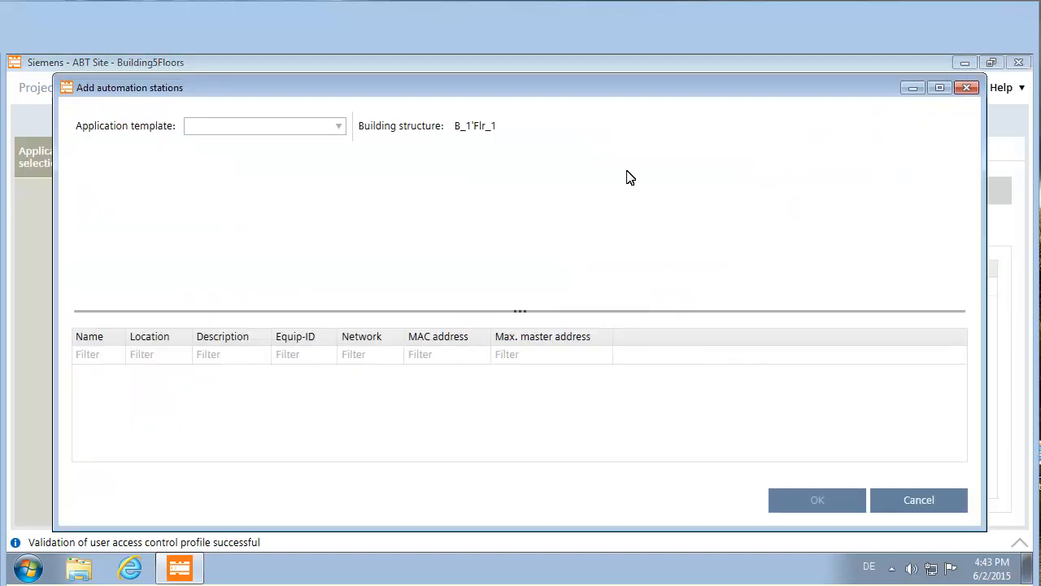
pyautogui.click(340, 132)
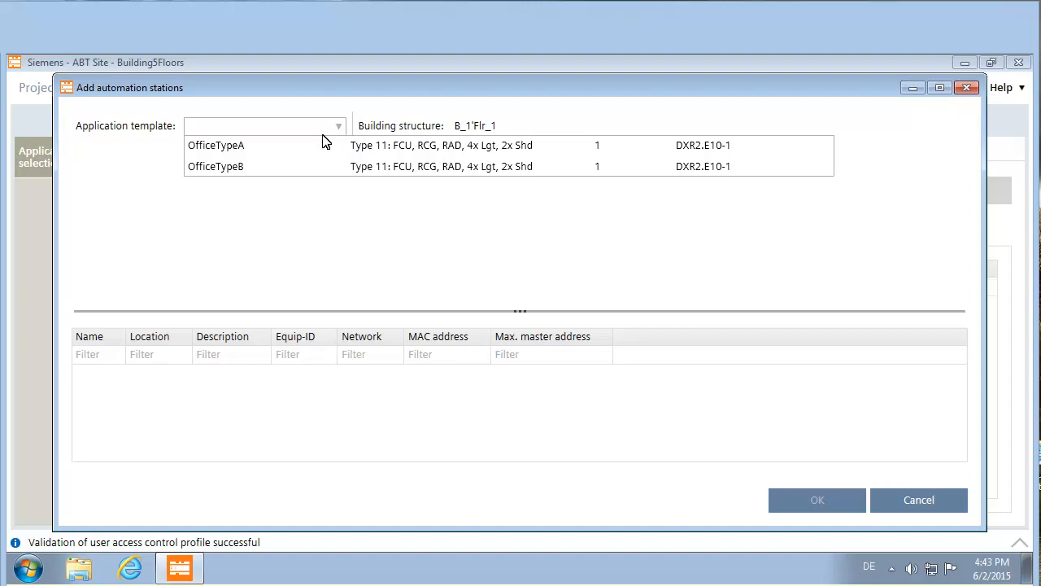
pyautogui.click(310, 167)
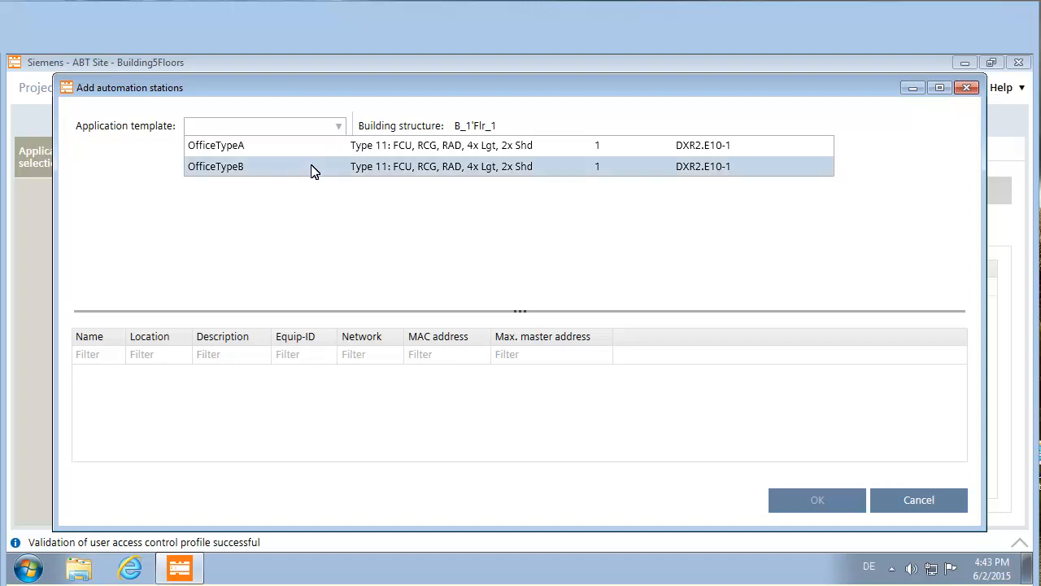
pyautogui.click(835, 500)
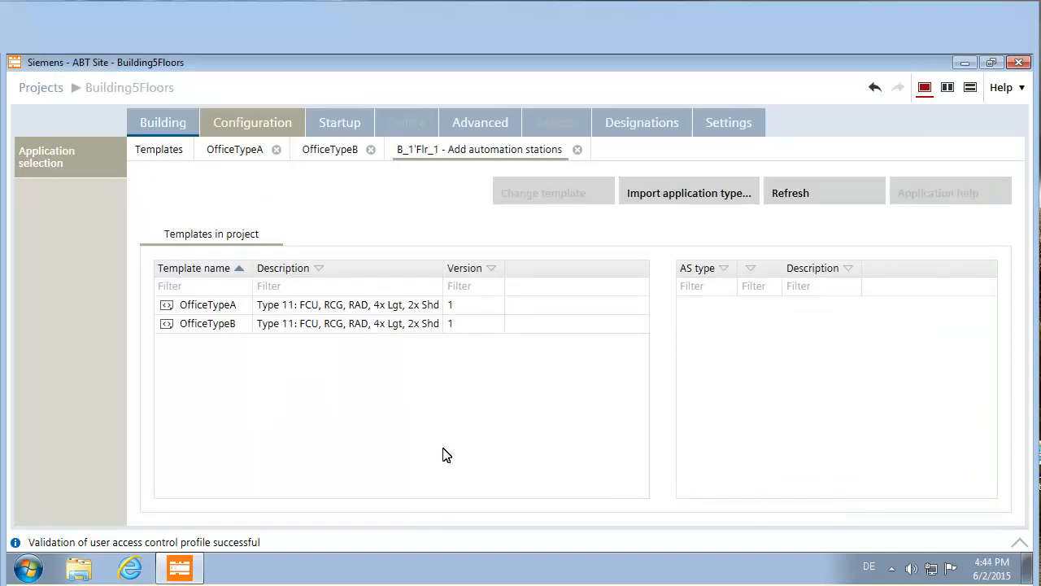
pyautogui.click(172, 122)
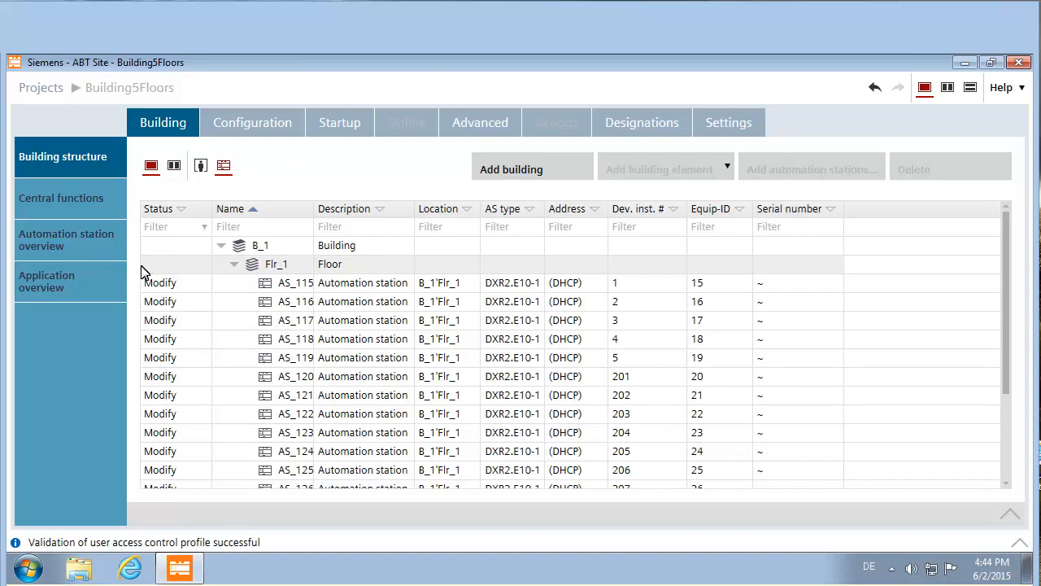
# - Rename the first five stations AS_101–AS_105 with matching device instances and AHU1_ equipment IDs
pyautogui.click(71, 247)
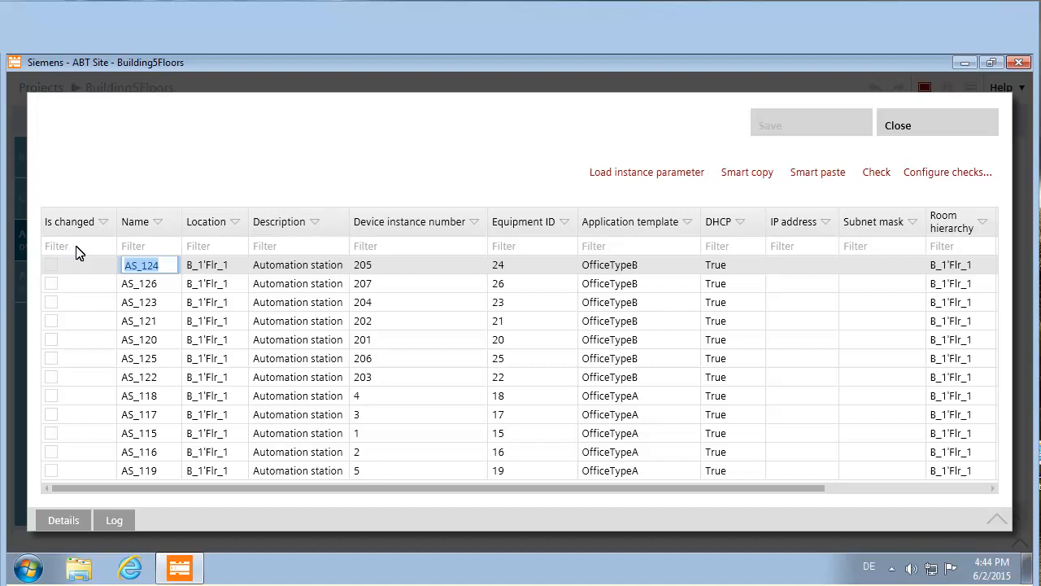
pyautogui.click(161, 266)
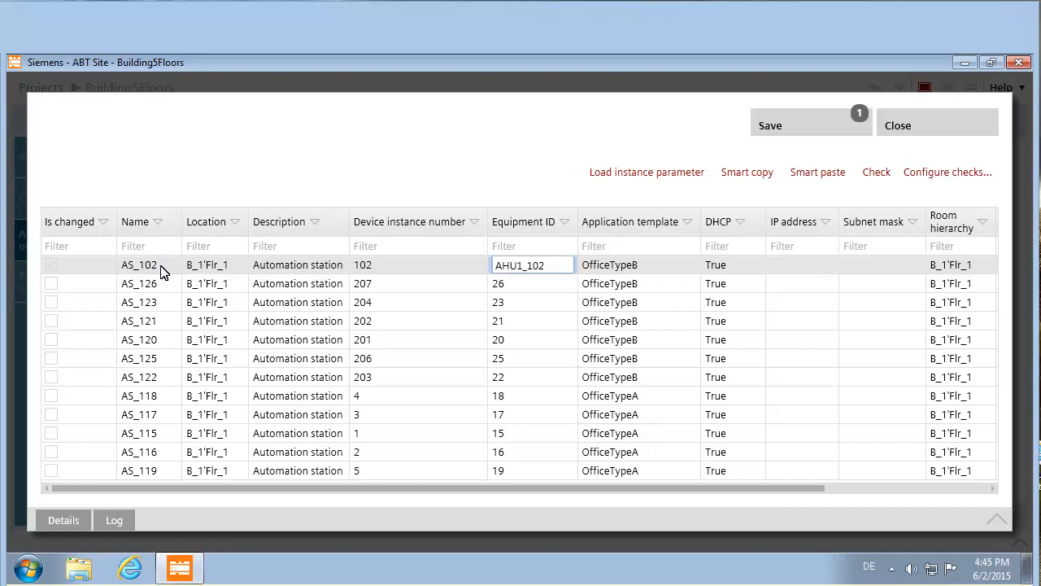
pyautogui.click(506, 284)
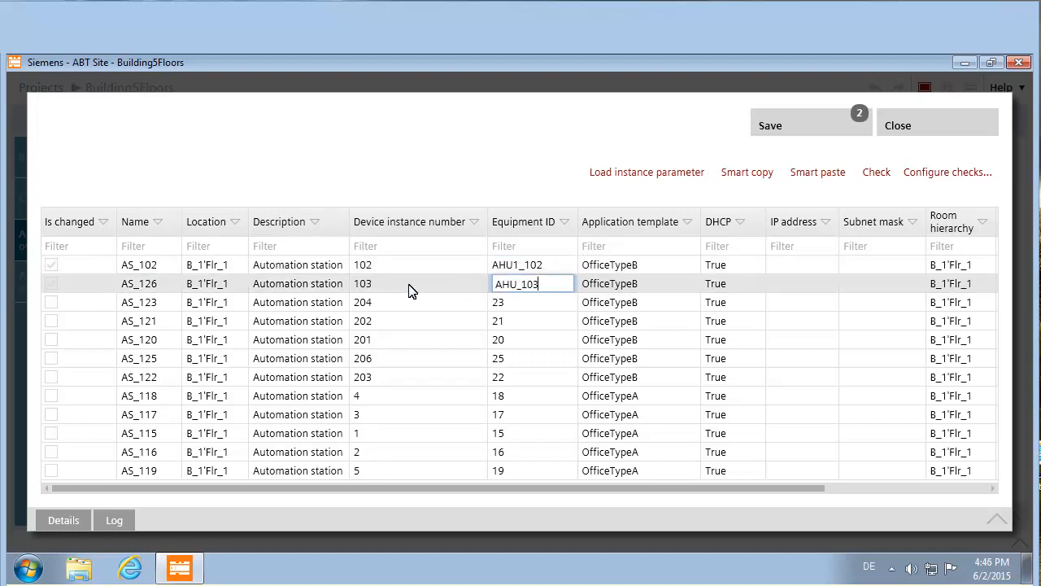
pyautogui.click(162, 302)
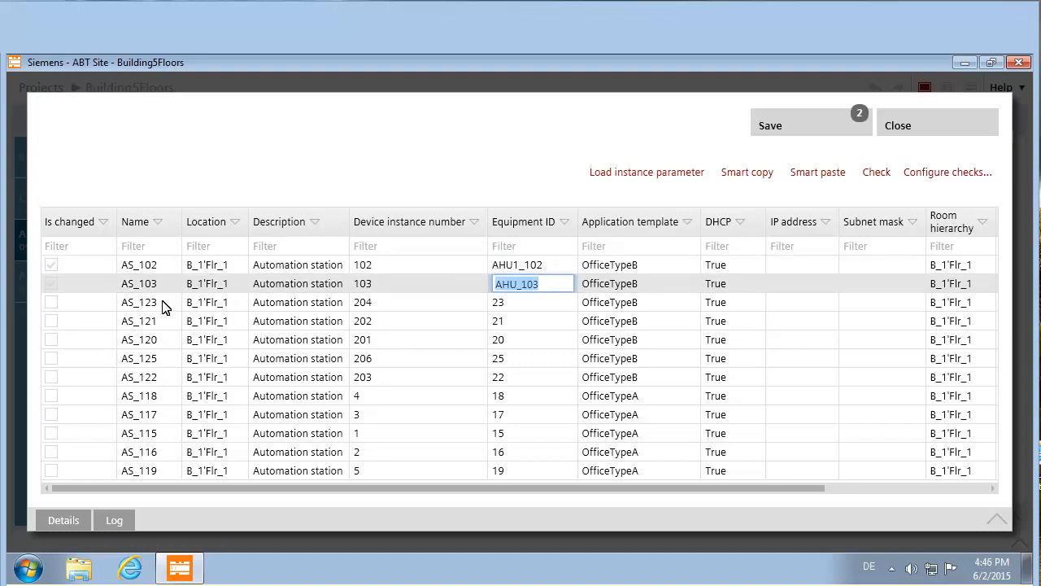
pyautogui.click(514, 301)
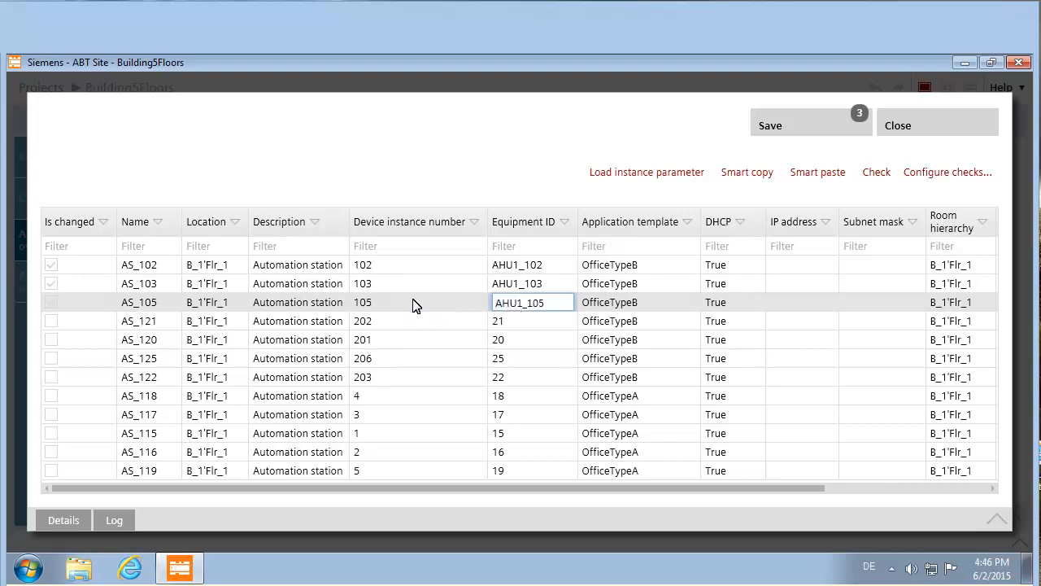
pyautogui.click(162, 321)
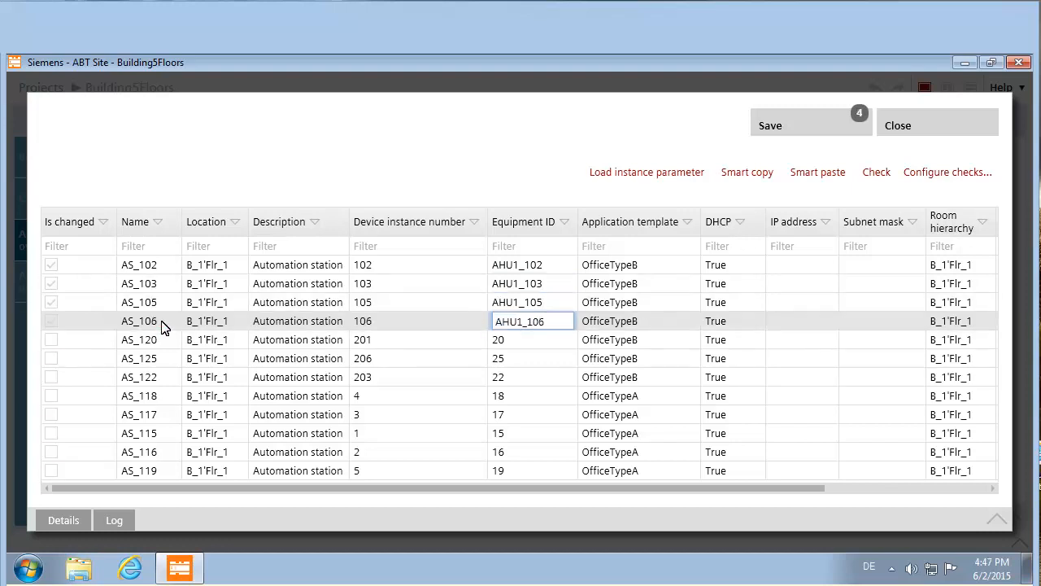
pyautogui.click(161, 340)
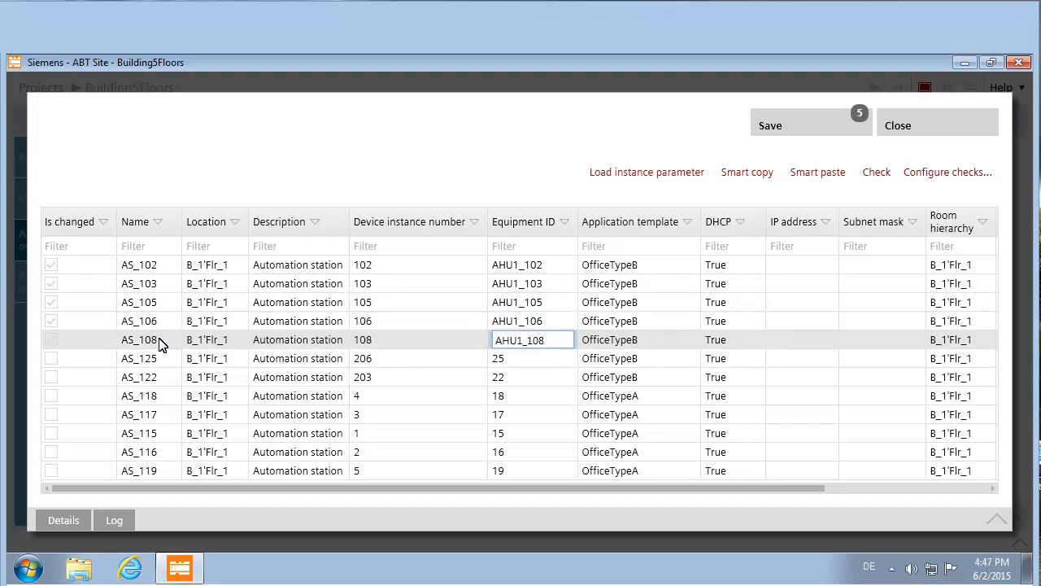
# - Rename stations six to twelve AS_106–AS_112 with matching IDs, and save the changes
pyautogui.click(157, 361)
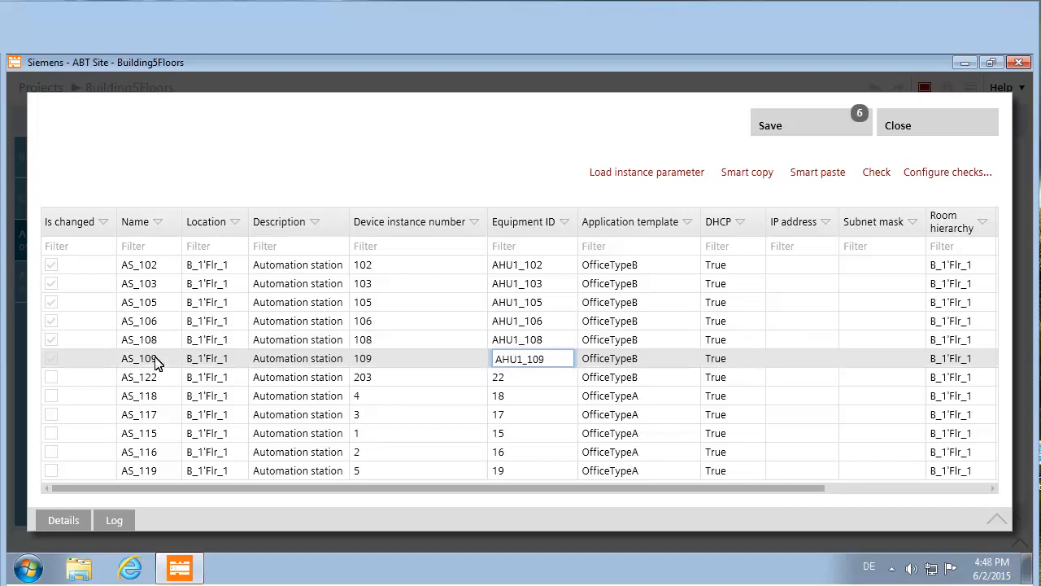
pyautogui.click(153, 371)
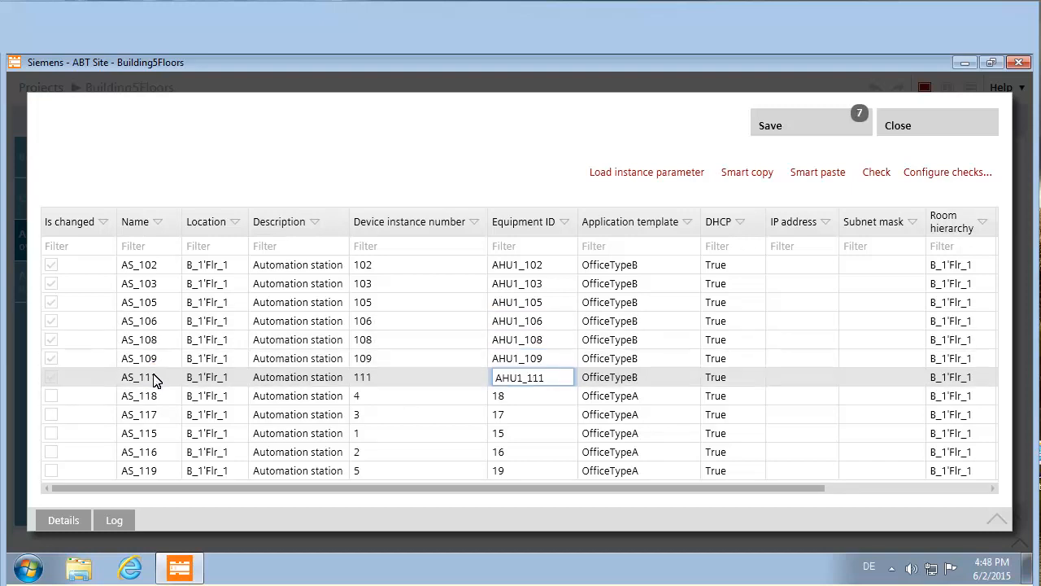
pyautogui.click(153, 397)
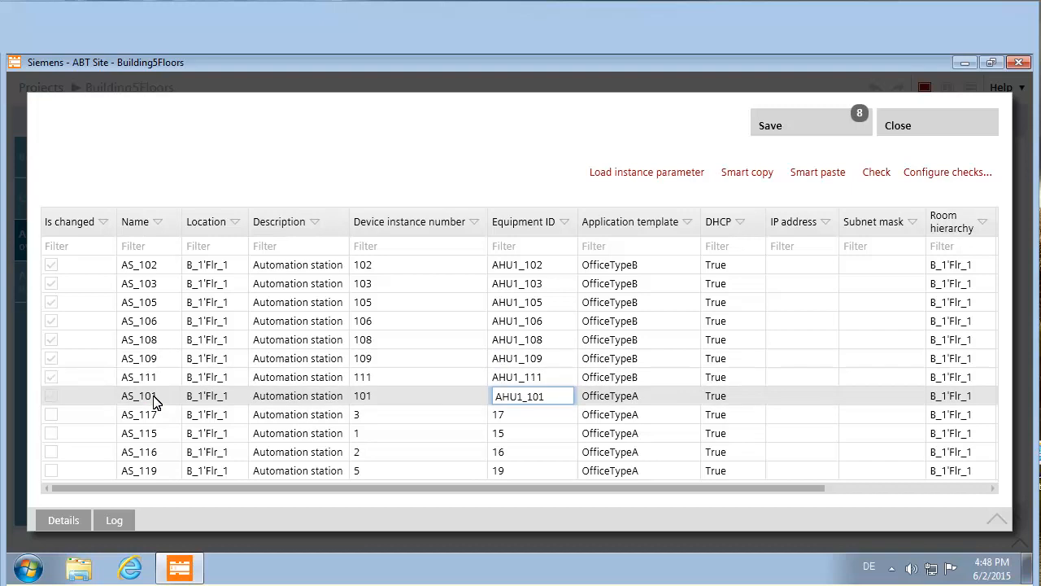
pyautogui.click(156, 415)
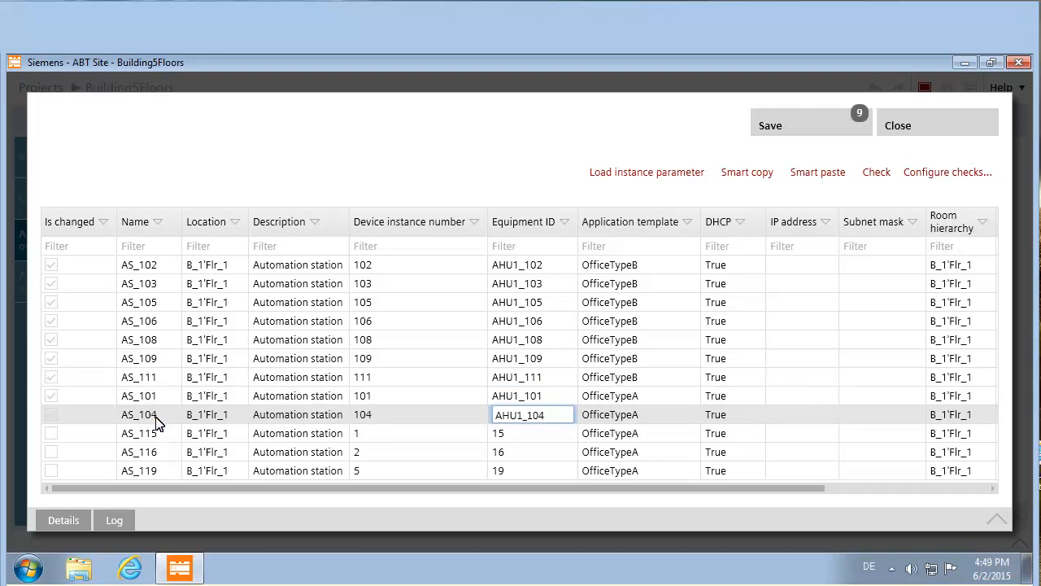
pyautogui.click(156, 433)
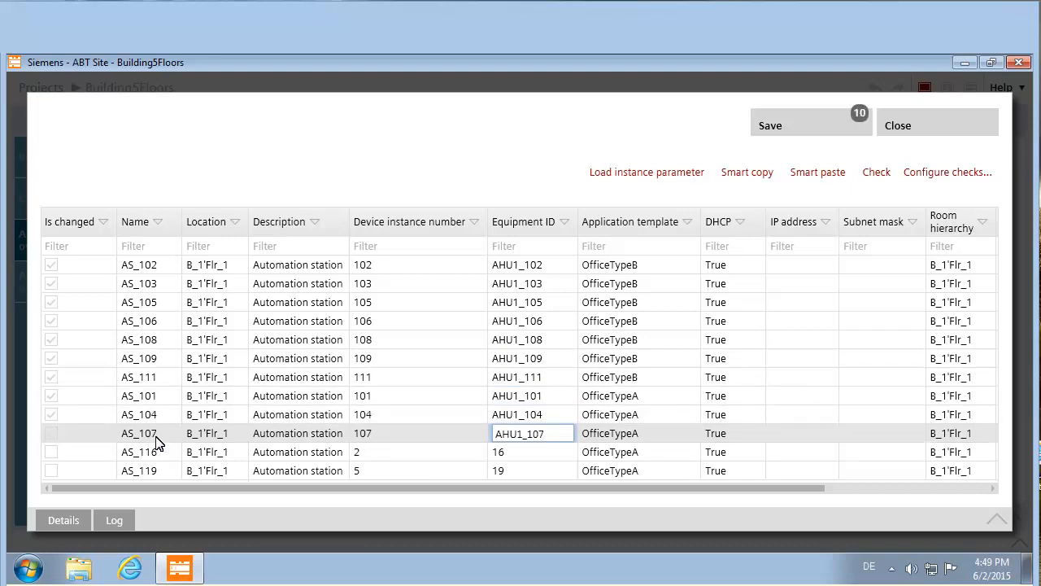
pyautogui.click(156, 452)
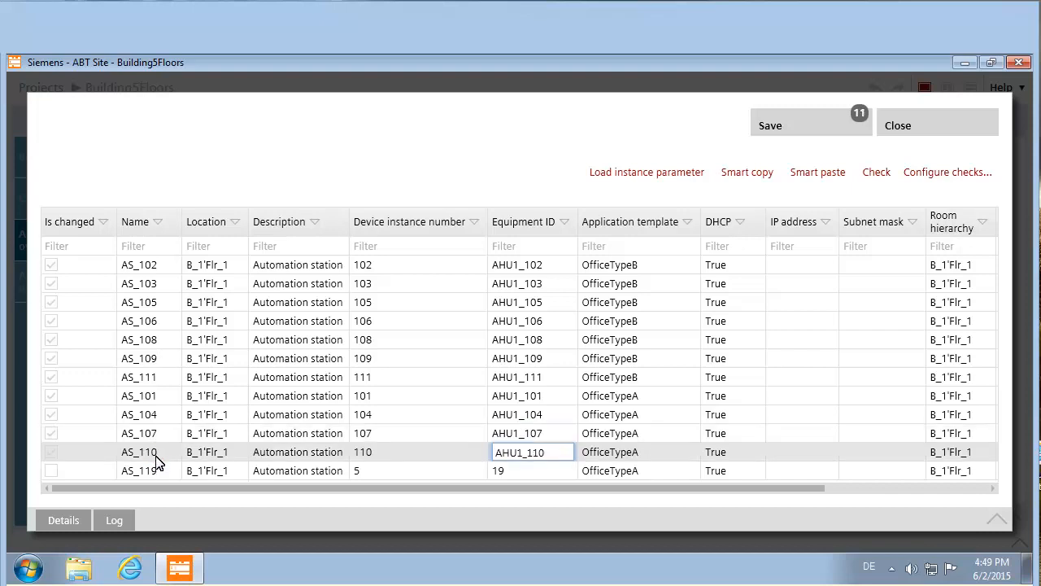
pyautogui.click(155, 470)
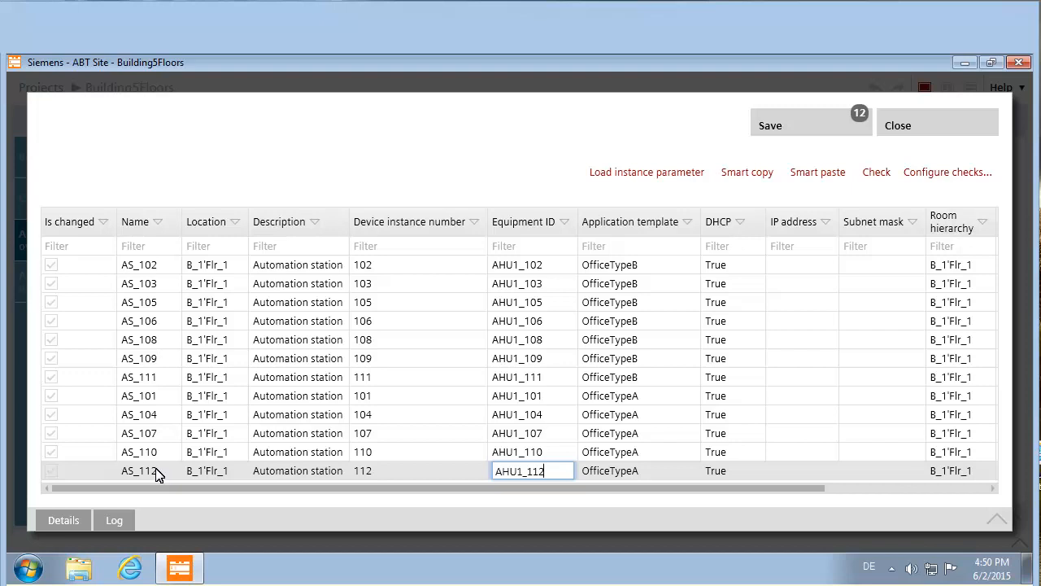
pyautogui.click(785, 124)
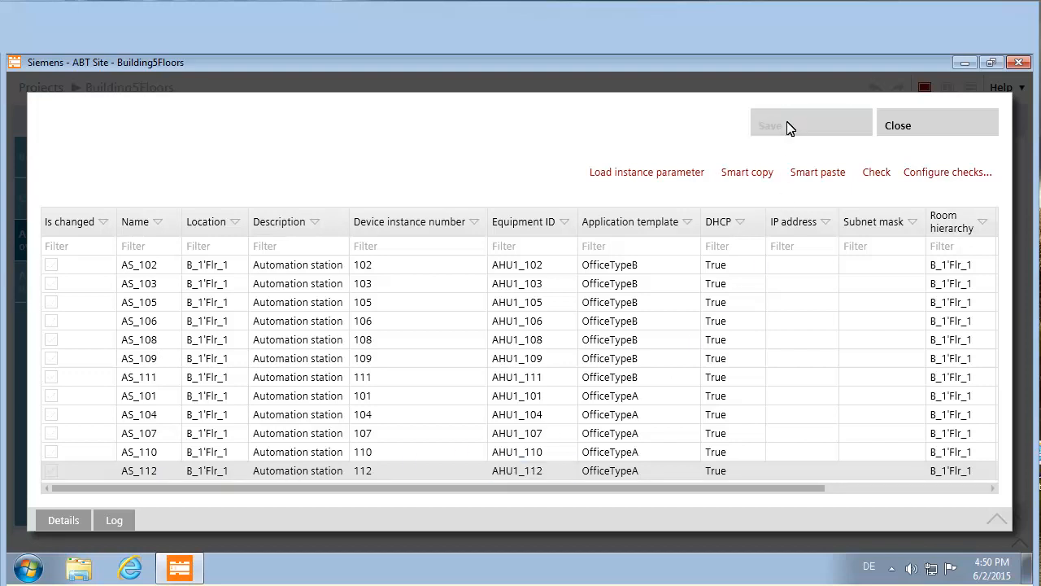
# - Close the parameter editor and expand B_1 and Flr_1 to list stations AS_101–AS_112
pyautogui.click(913, 126)
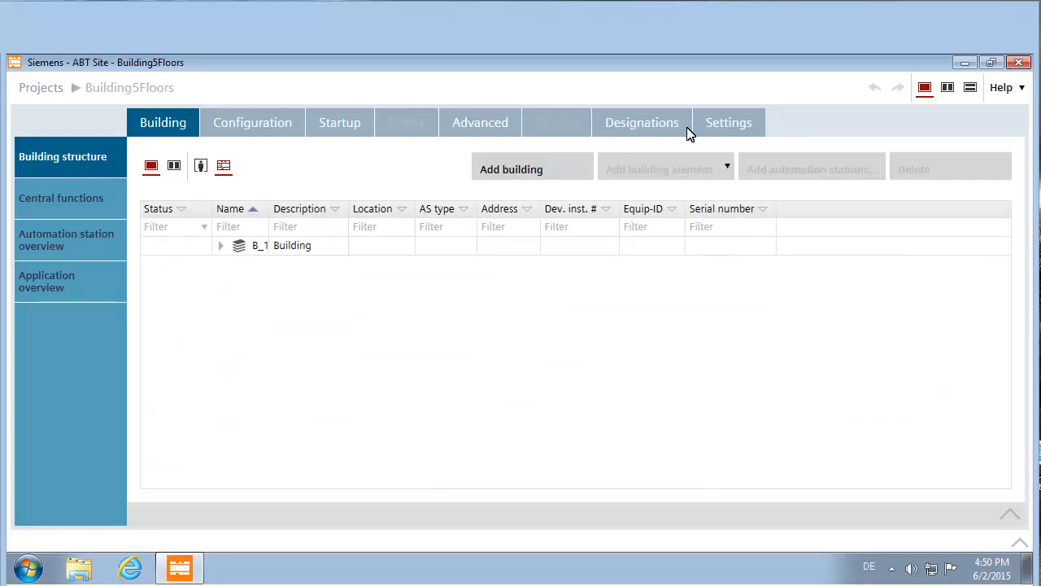
pyautogui.click(215, 244)
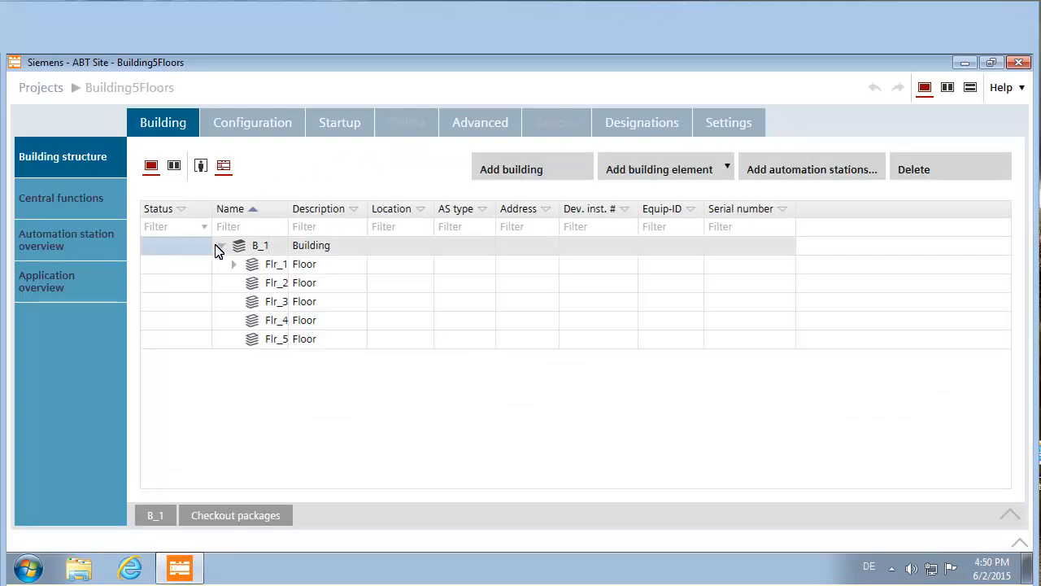
pyautogui.click(235, 263)
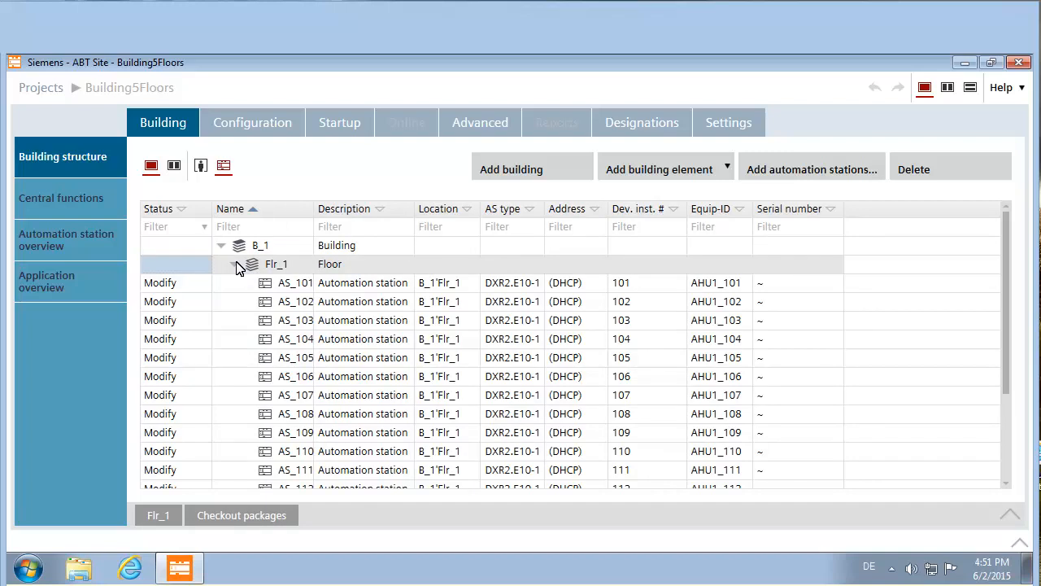
pyautogui.click(203, 167)
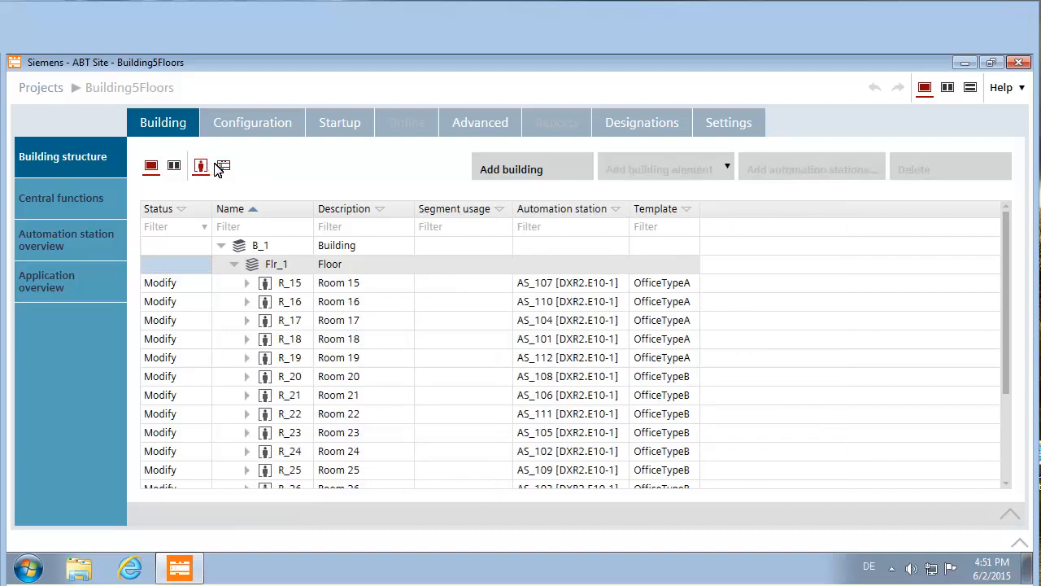
pyautogui.click(225, 167)
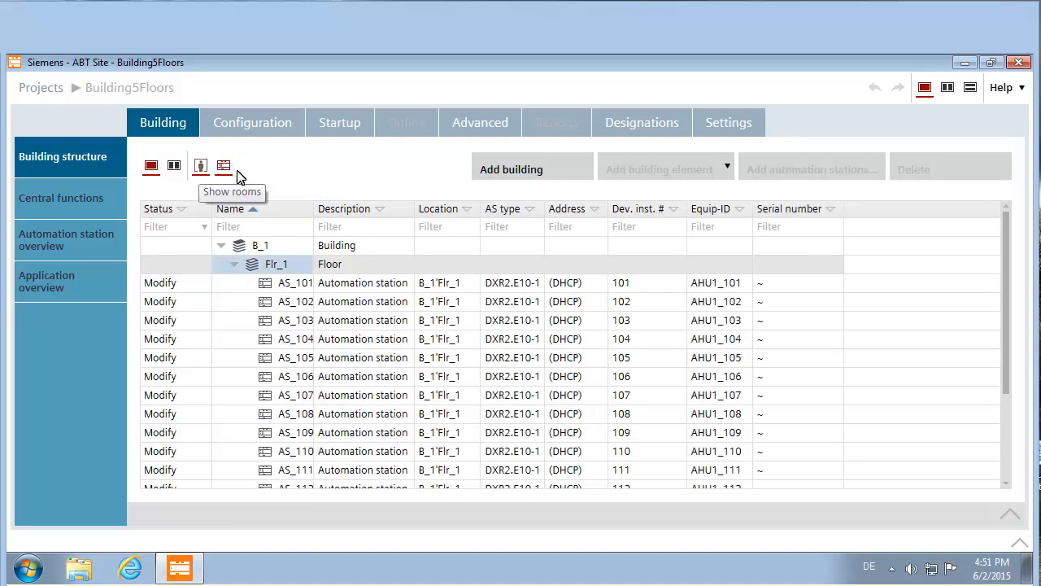
pyautogui.click(247, 247)
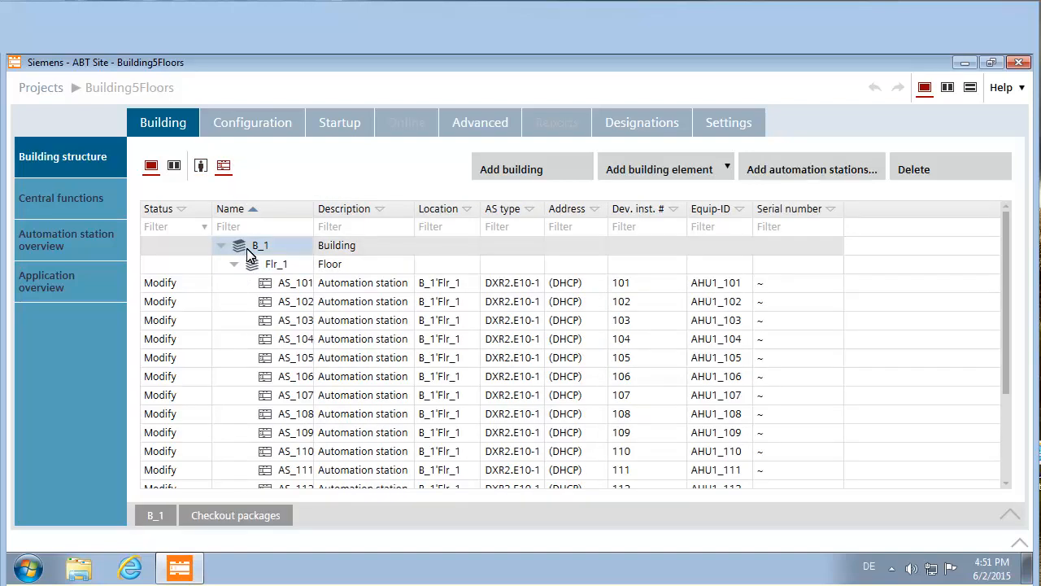
# - Create a Data point configuration report for building B_1 and page through the 12-page preview
pyautogui.rightClick(248, 254)
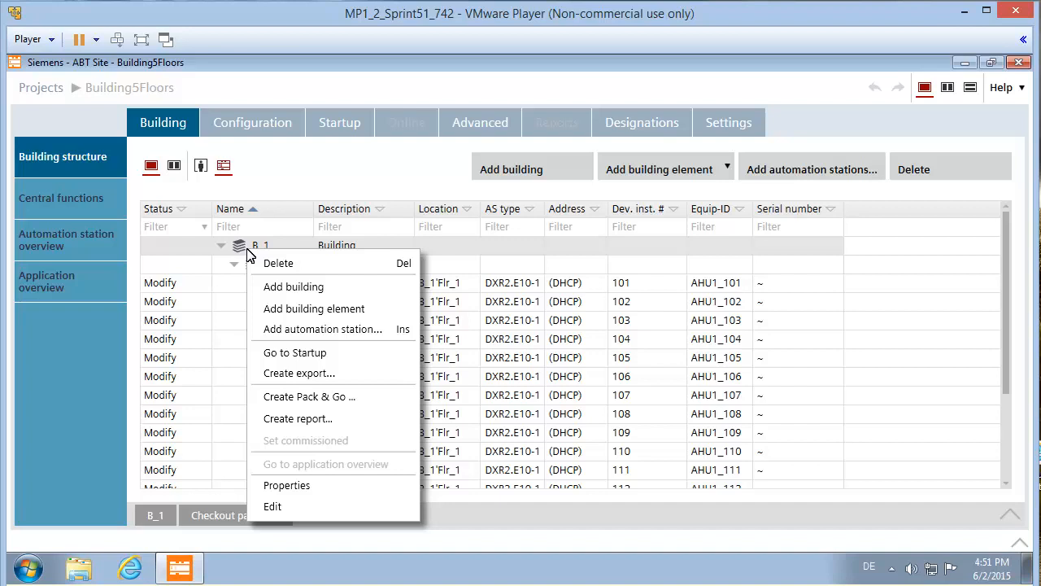
pyautogui.click(293, 419)
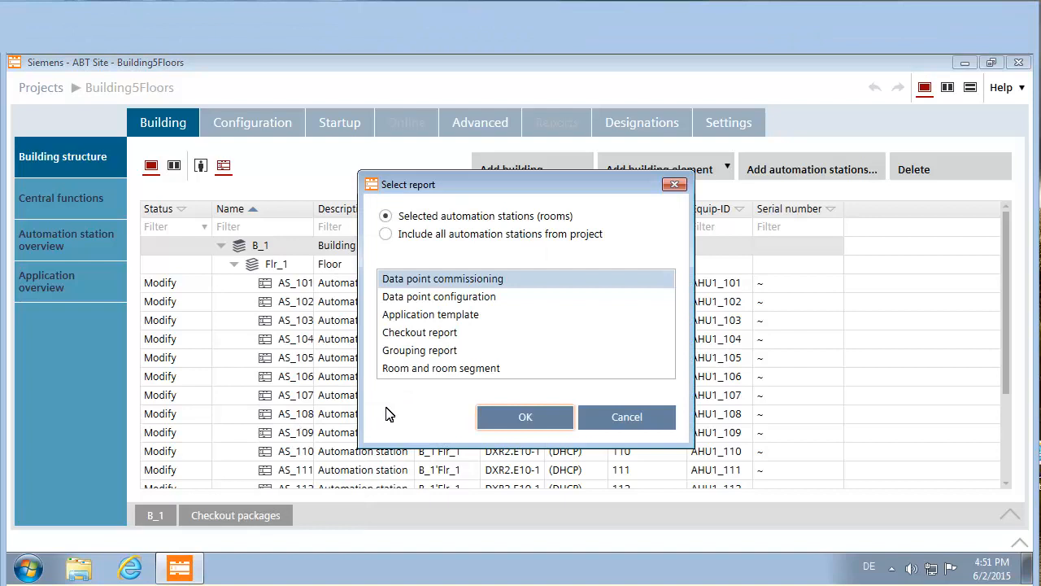
pyautogui.click(474, 297)
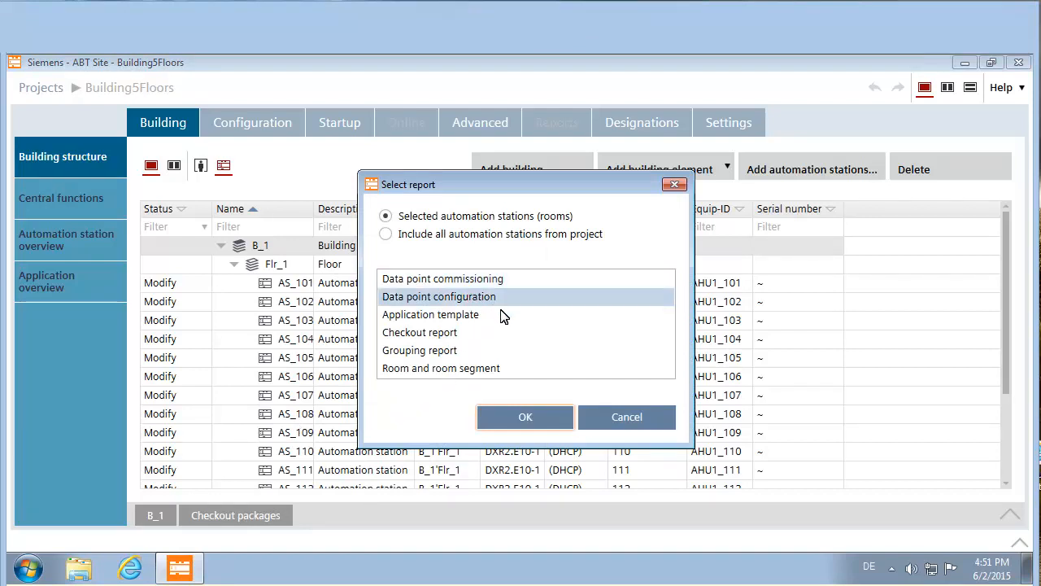
pyautogui.click(521, 418)
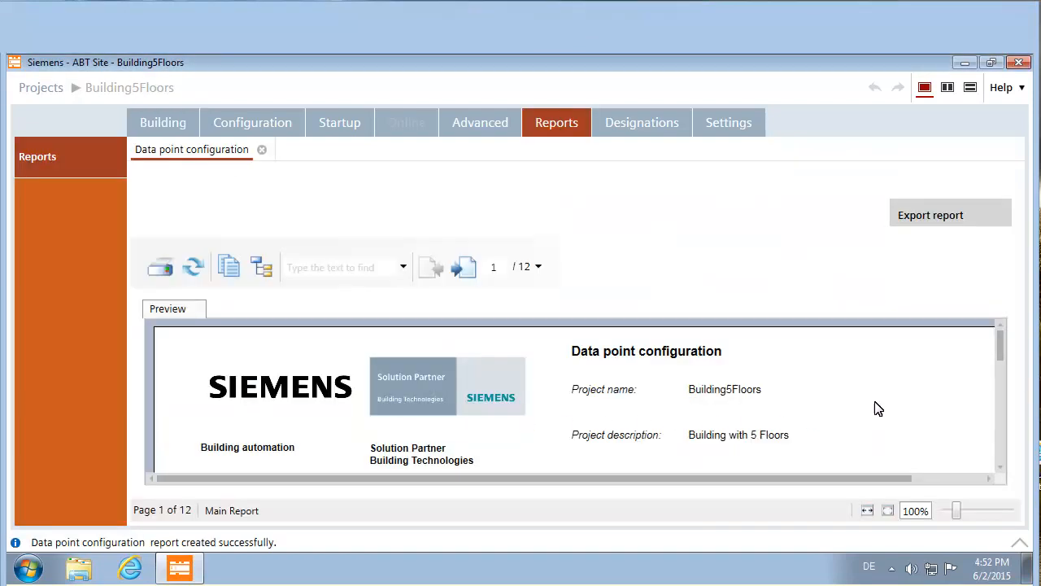
pyautogui.click(999, 352)
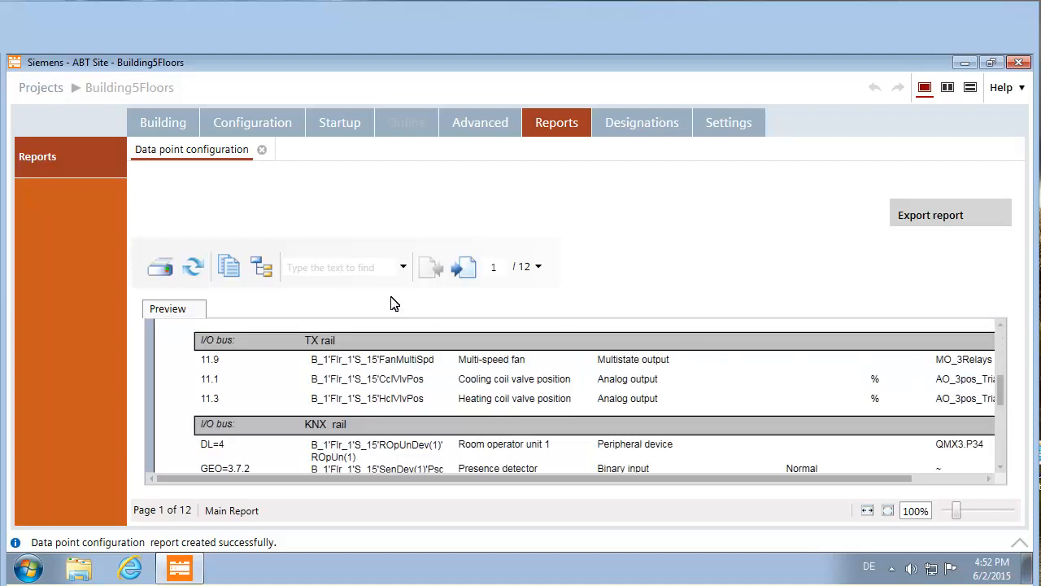
pyautogui.click(175, 126)
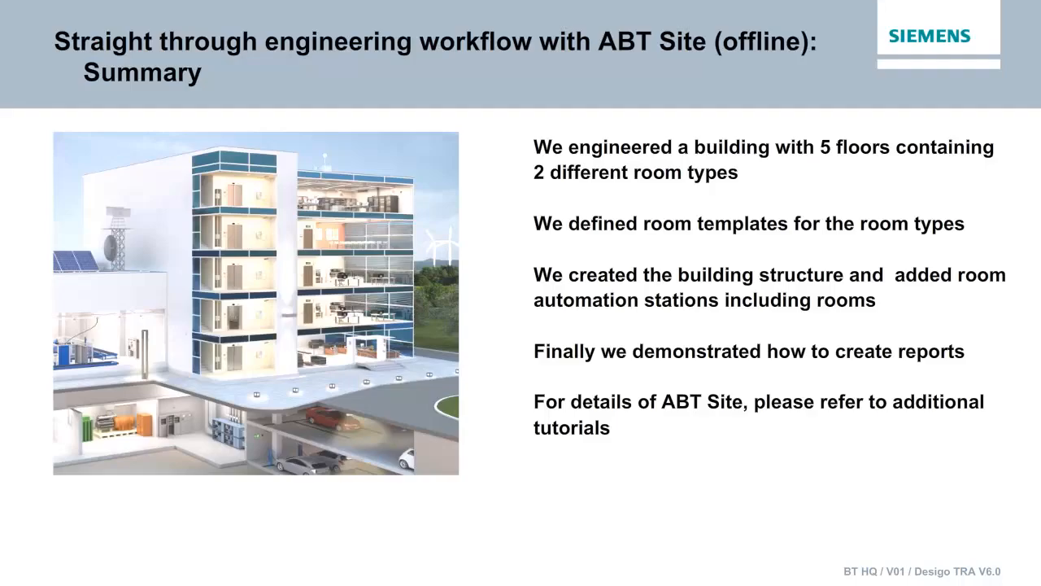